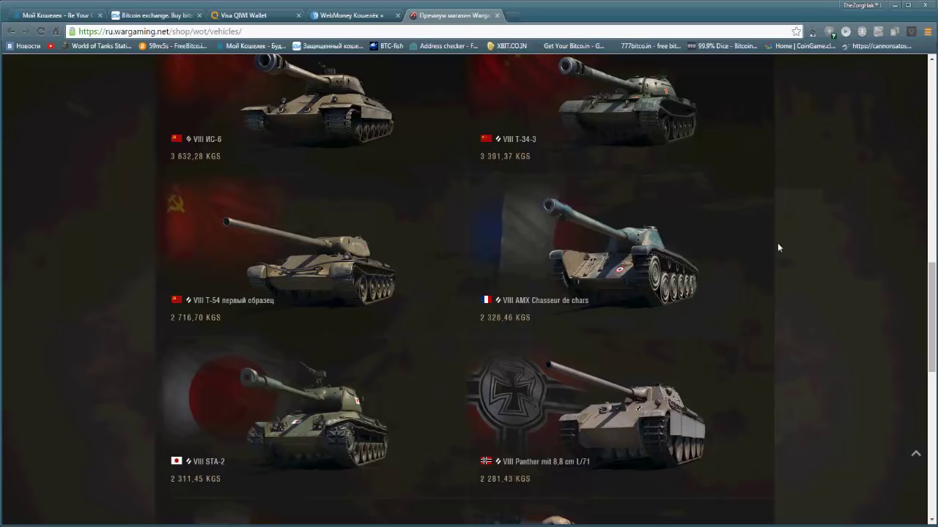
Close the Wargaming premium shop page, sign in to the EXMO wallet and highlight the BTC entry in the balance list
click(498, 15)
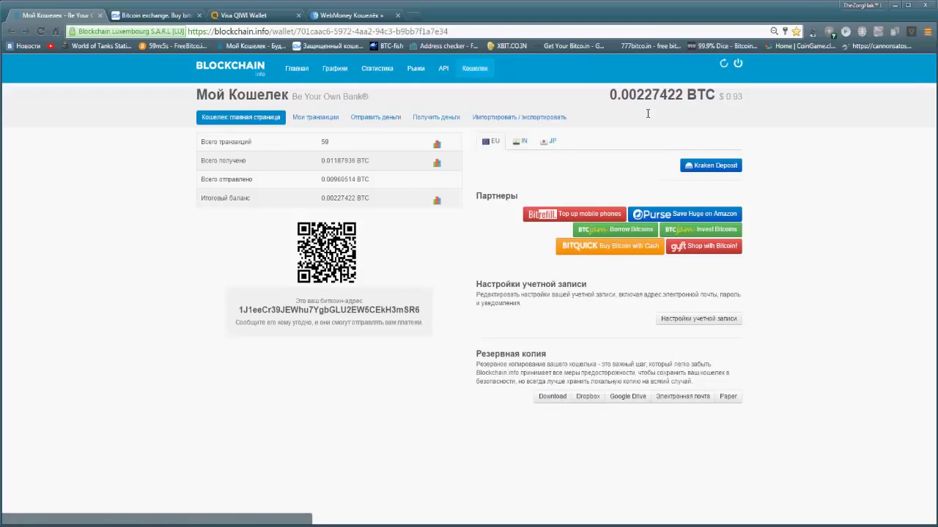
mouse_move(636, 97)
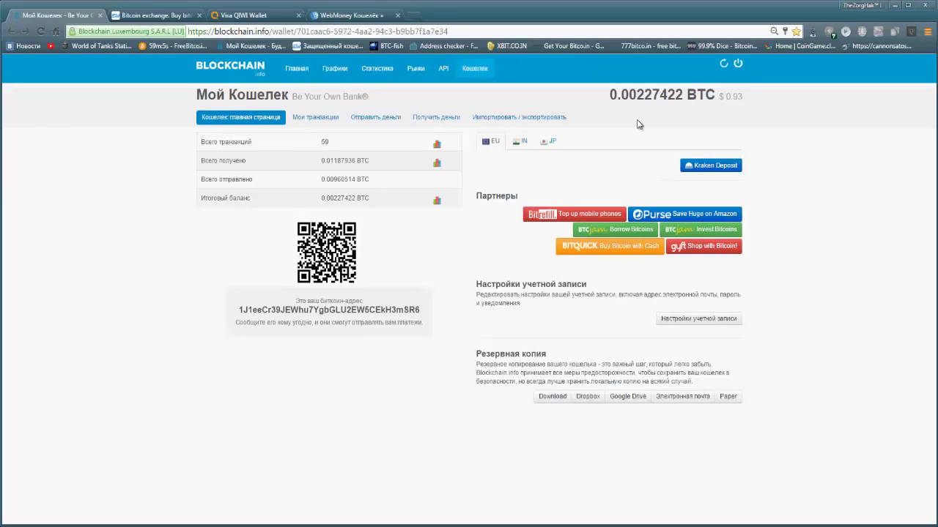
click(156, 20)
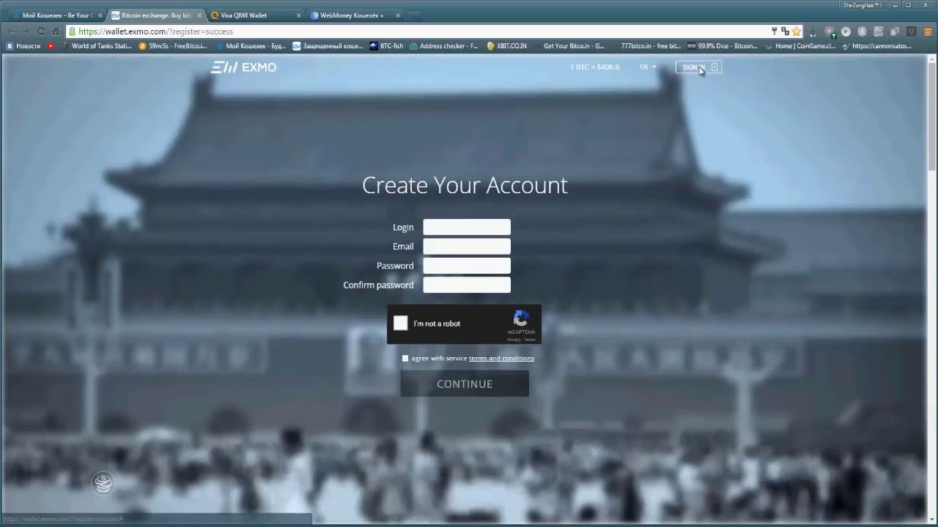
click(694, 67)
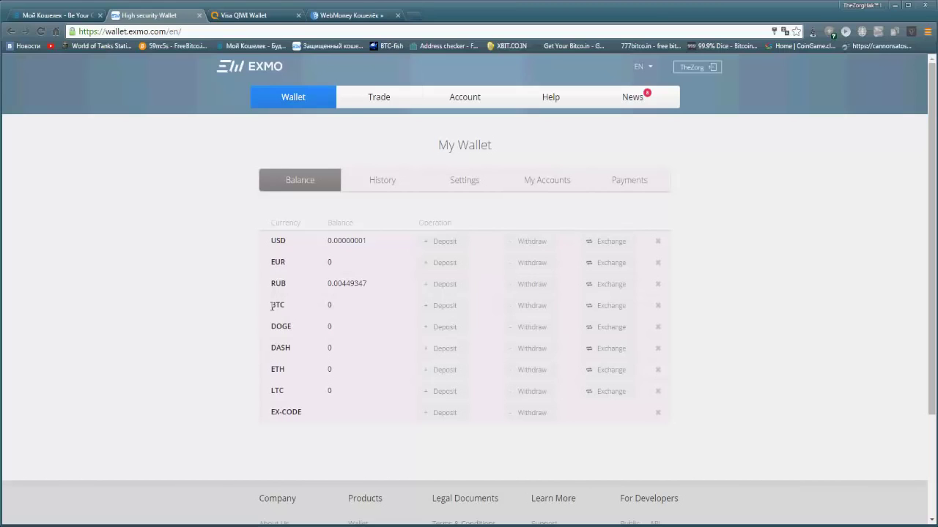
drag(270, 305, 287, 306)
click(241, 307)
Switch to the QIWI wallet, dismiss the SMS-notification offer for good, and highlight the wallet's phone number
click(233, 17)
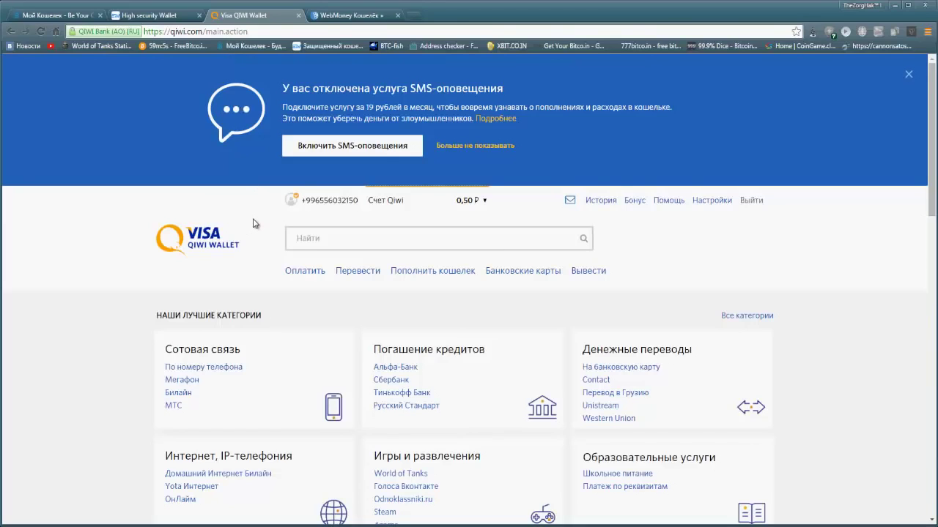
click(476, 146)
click(469, 307)
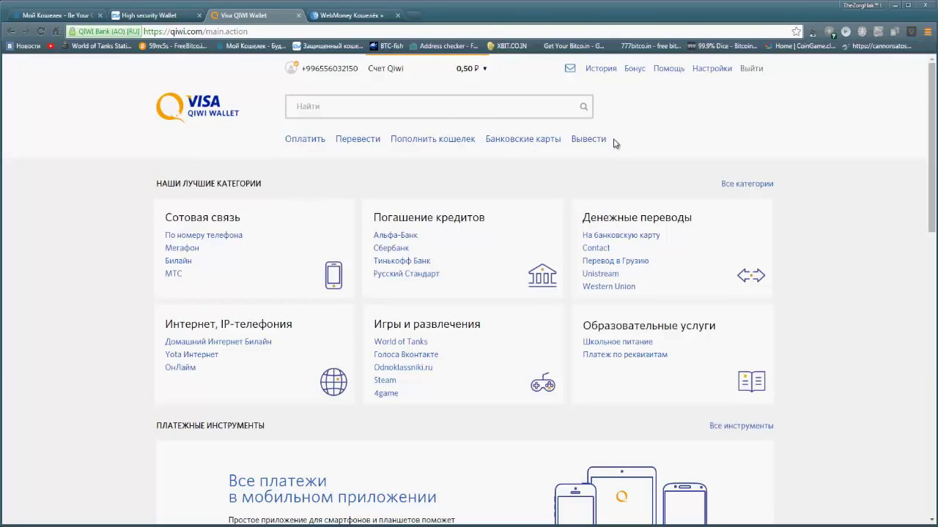
drag(299, 70, 358, 71)
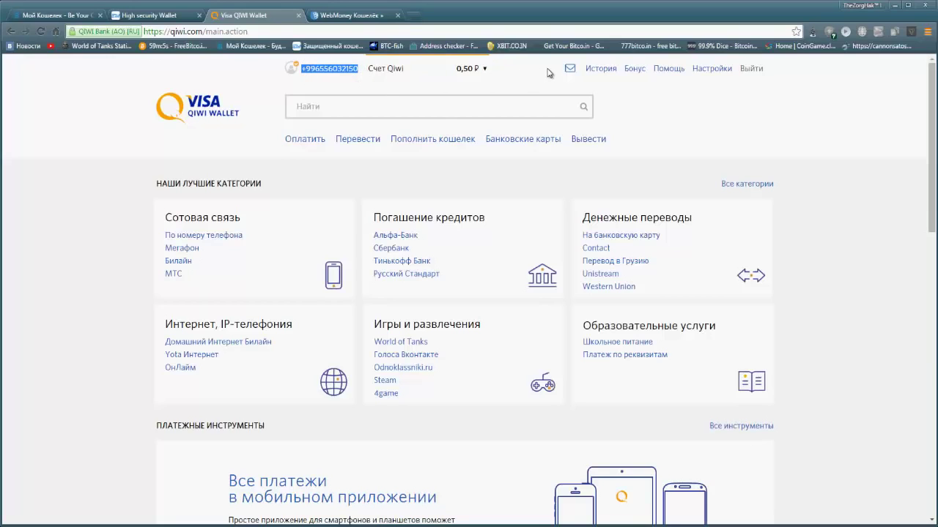
View the WebMoney purses and open the Blockchain wallet's quick-send form (Быстрая отправка) at the recipient address
click(359, 18)
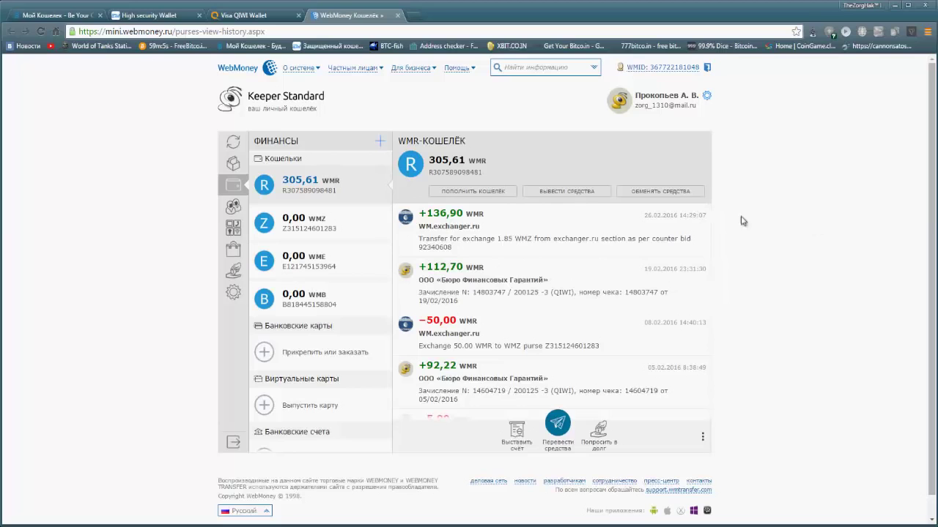
click(62, 16)
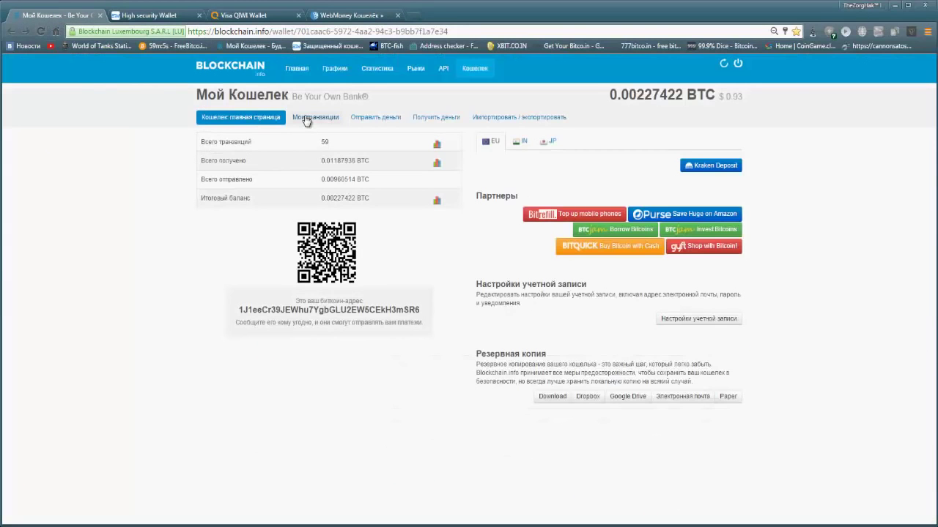
click(388, 121)
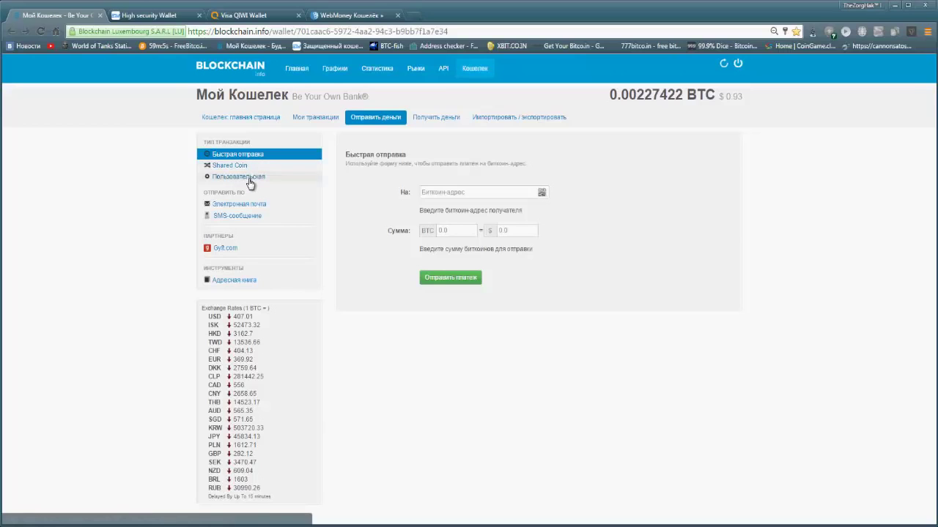
click(250, 181)
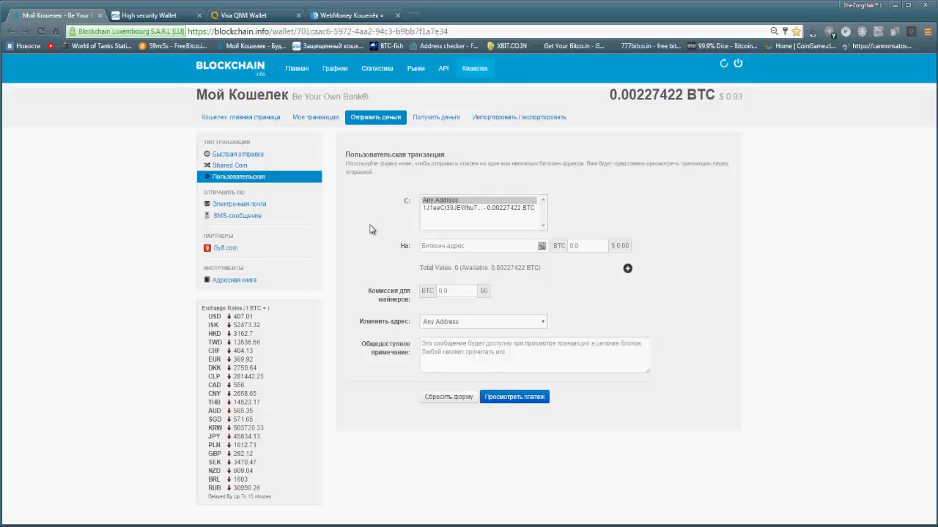
click(263, 156)
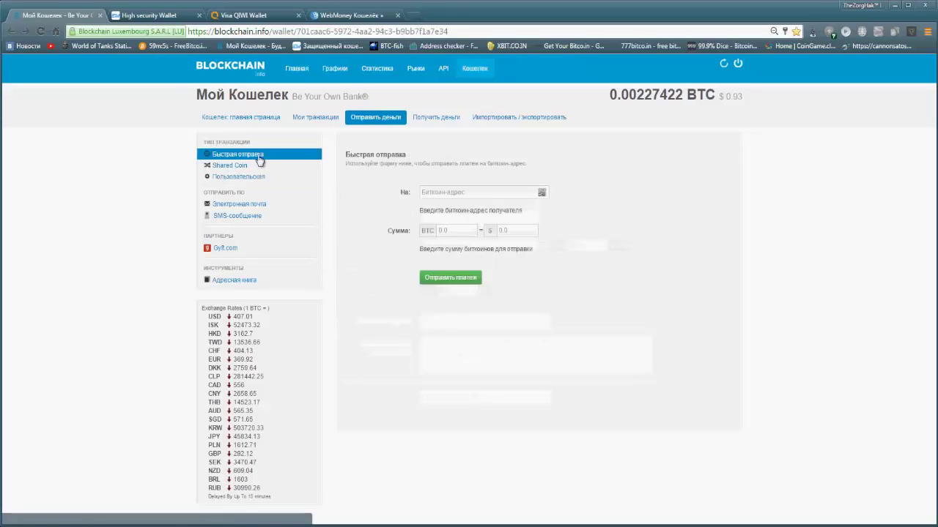
click(425, 192)
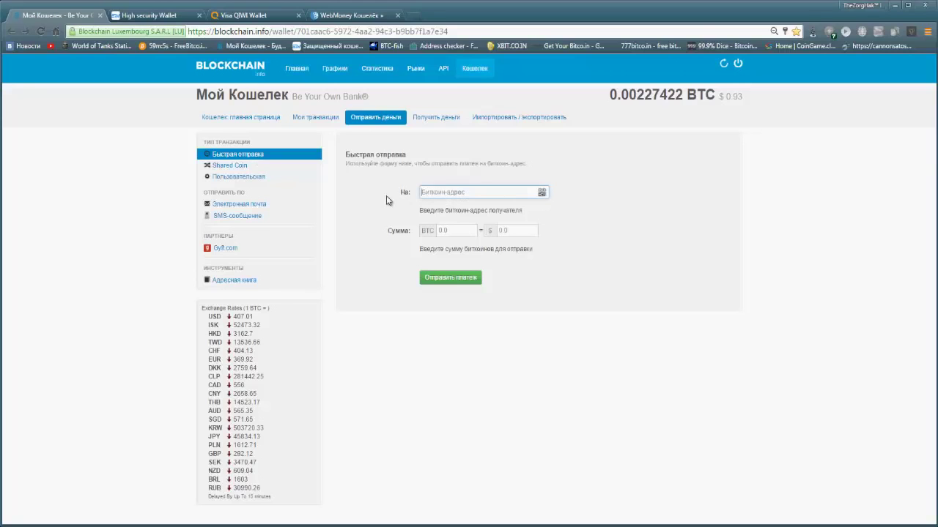
Switch the language of the EXMO wallet site to Russian (Русский)
click(146, 15)
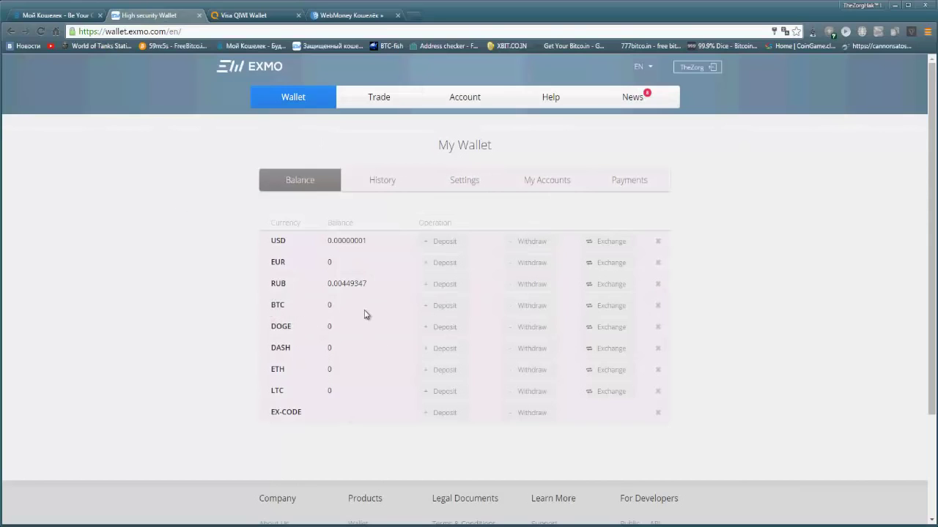
click(648, 67)
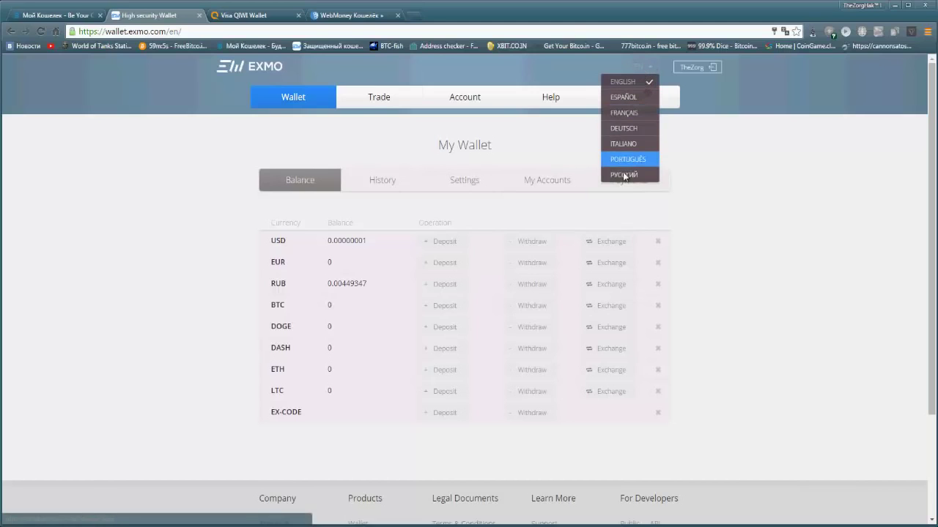
click(626, 175)
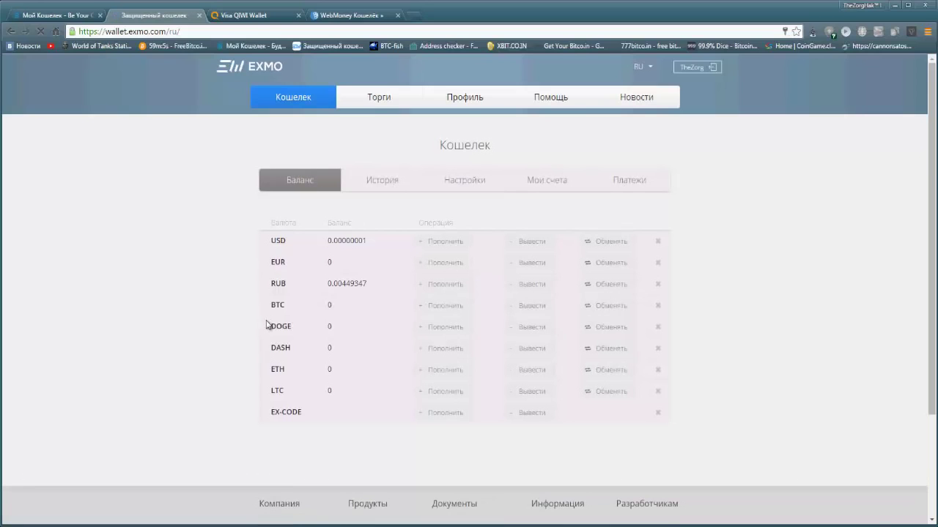
Open the BTC deposit details in EXMO and copy the wallet address for topping up the balance
click(448, 308)
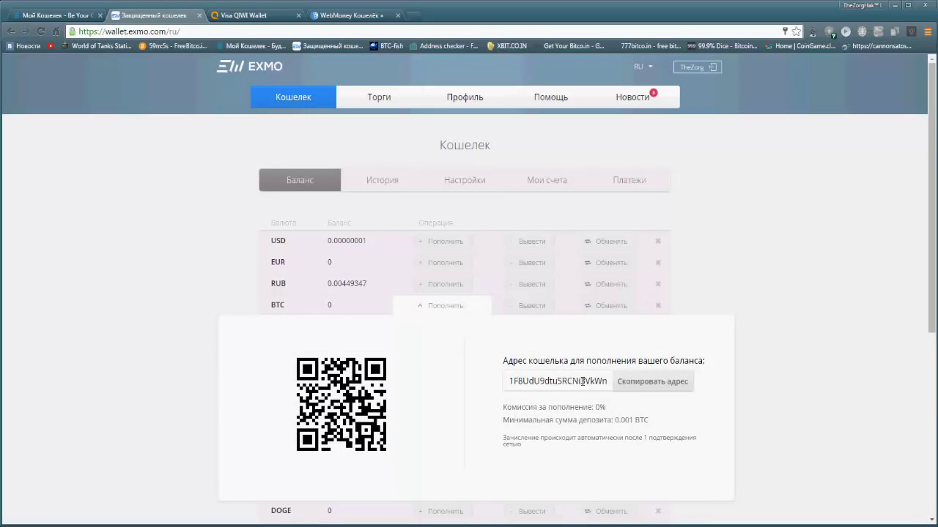
click(617, 382)
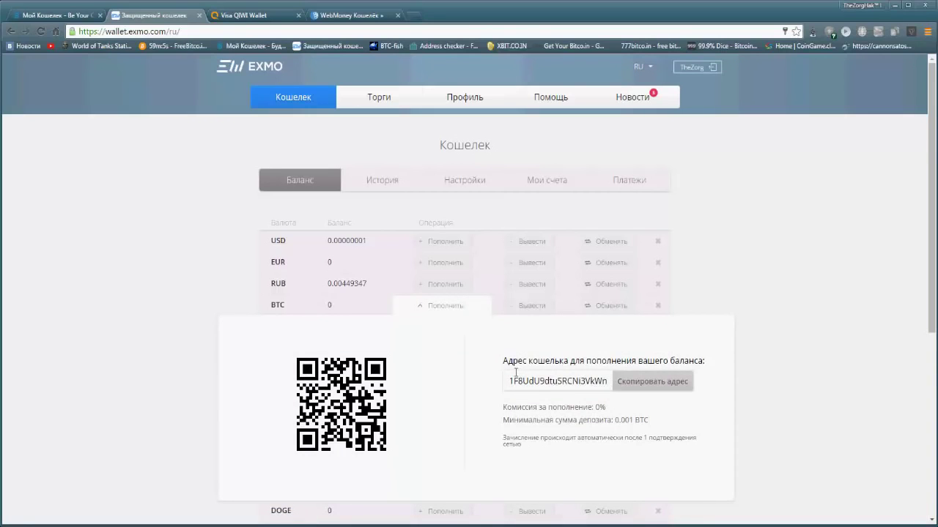
click(640, 386)
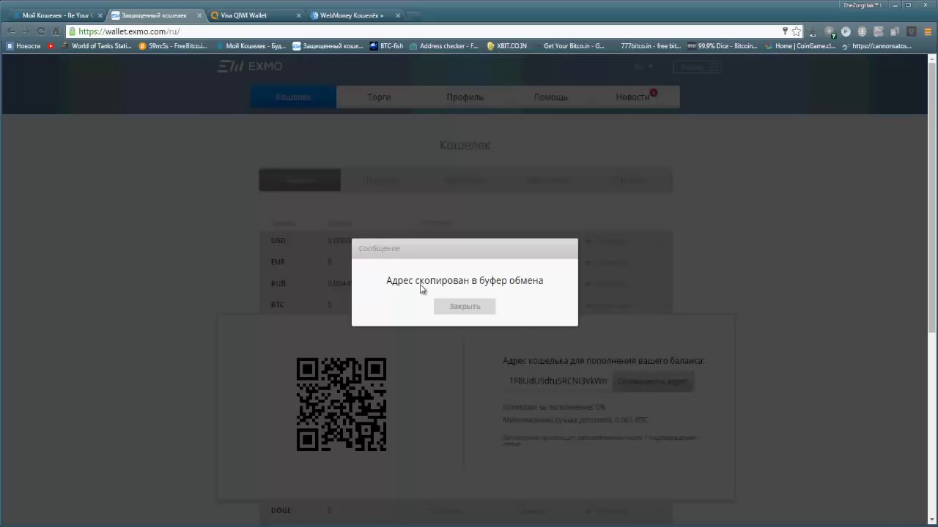
click(473, 307)
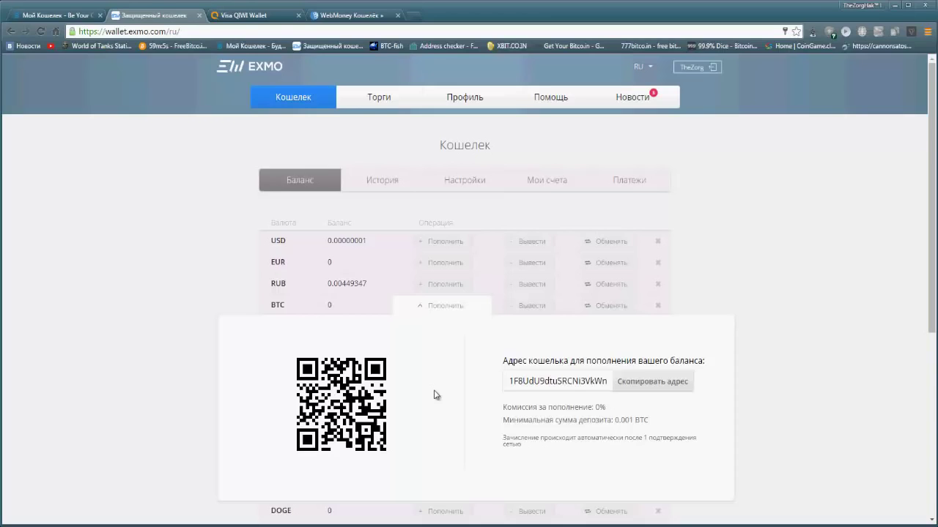
click(642, 386)
Paste the copied EXMO deposit address as the recipient in the Blockchain quick-send form
click(65, 16)
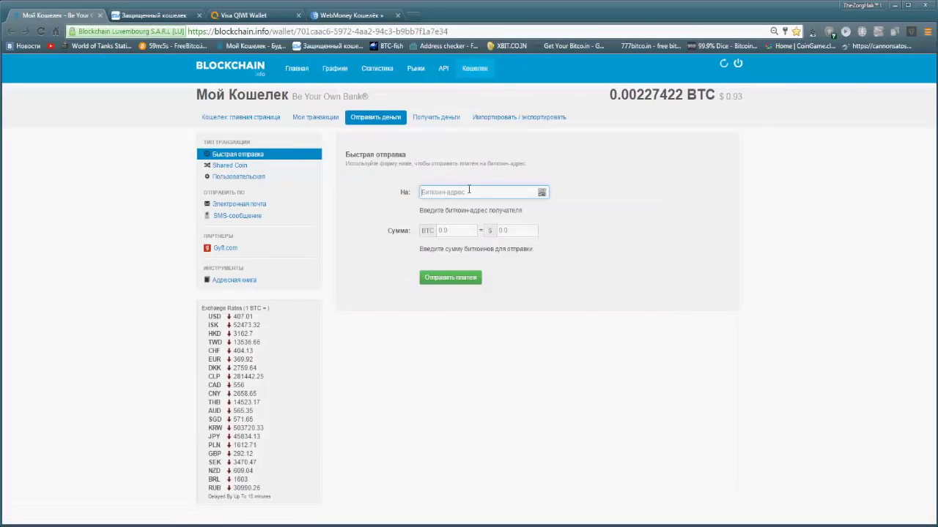
right_click(436, 192)
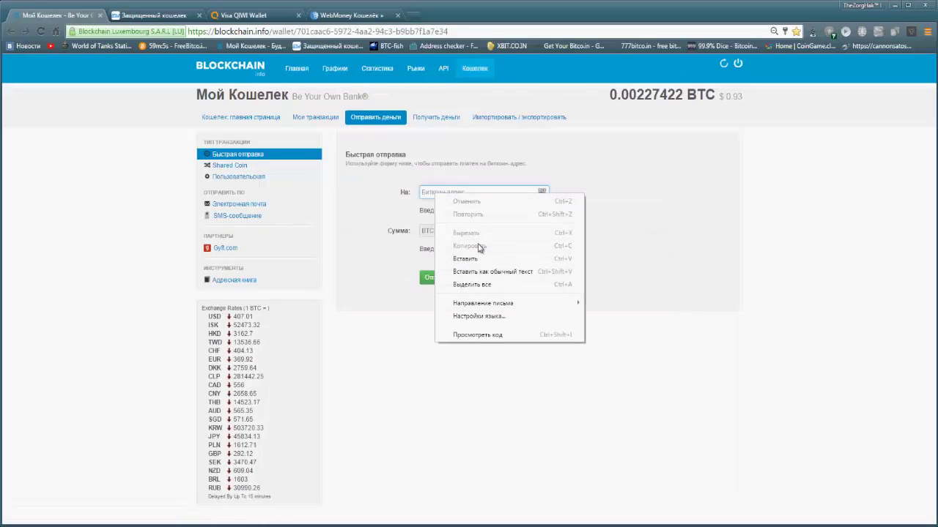
click(466, 258)
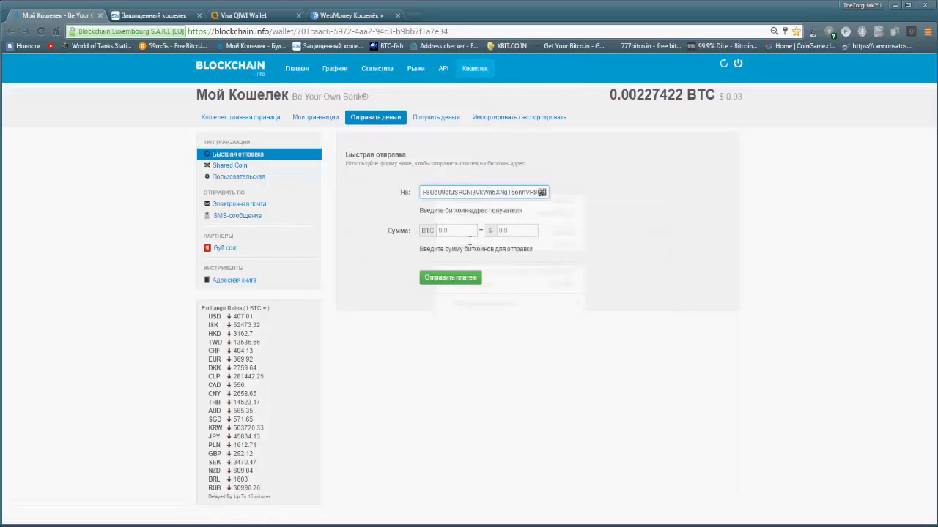
Copy the full wallet balance and set the payment amount to 0.00227422 BTC
click(449, 231)
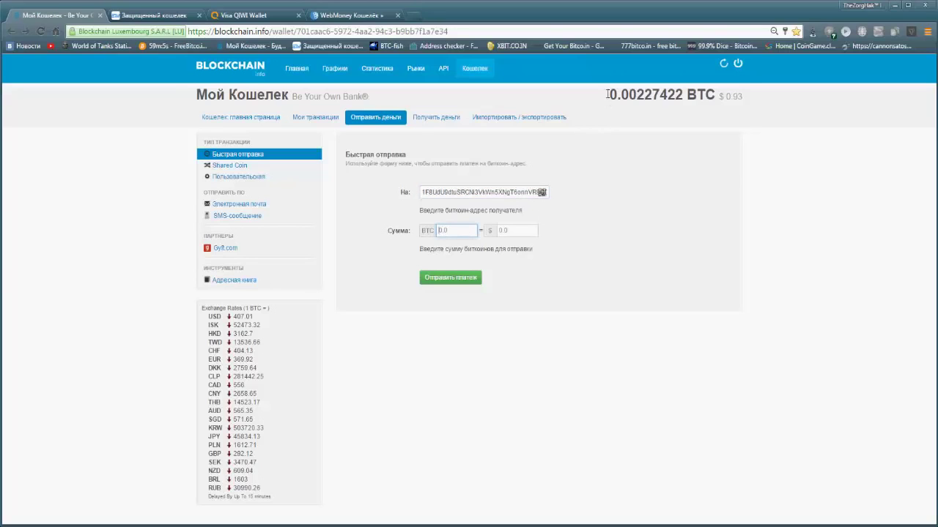
drag(608, 94, 685, 95)
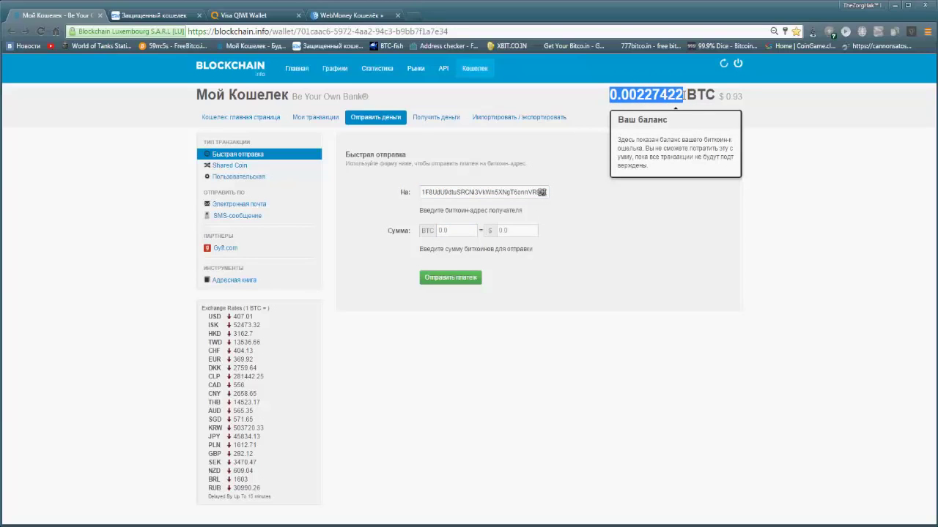
key(ctrl+c)
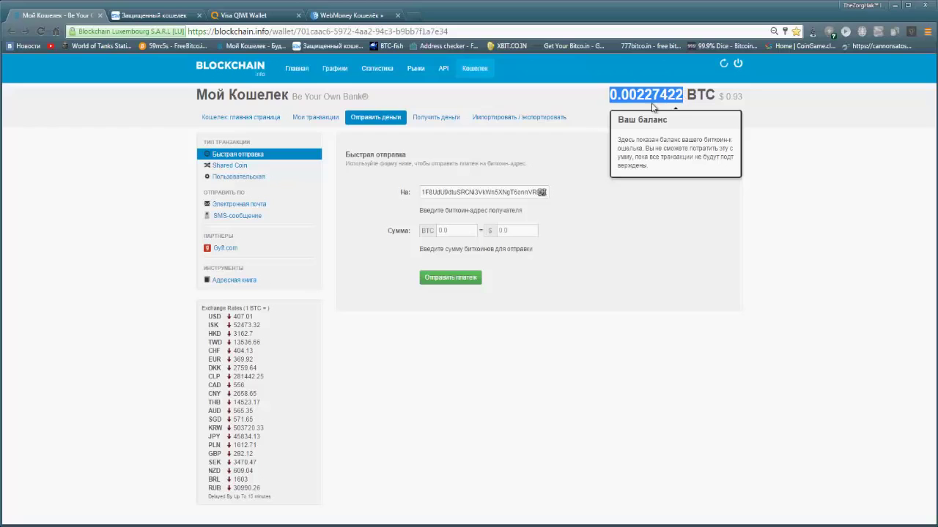
click(448, 231)
key(ctrl+v)
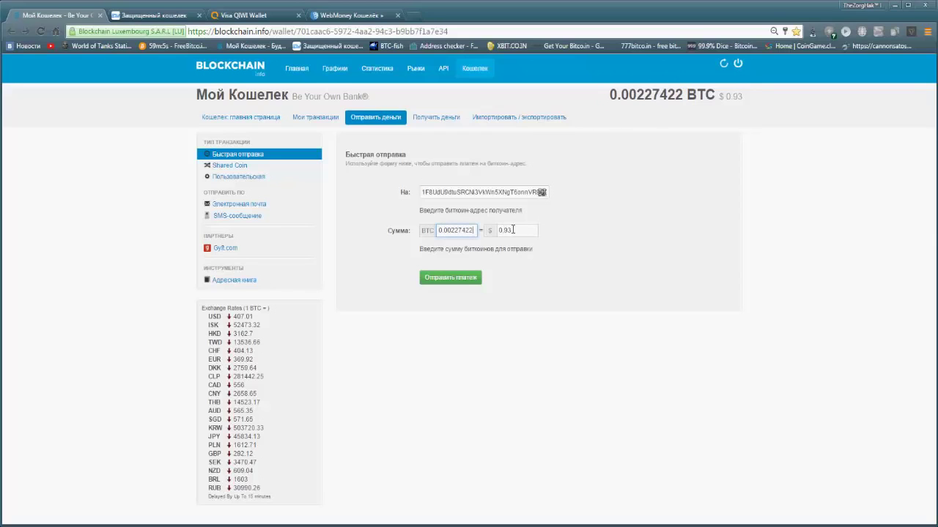
Try to send the full balance of 0.00227422 BTC, read the required and available amounts, and cancel the transaction
click(462, 282)
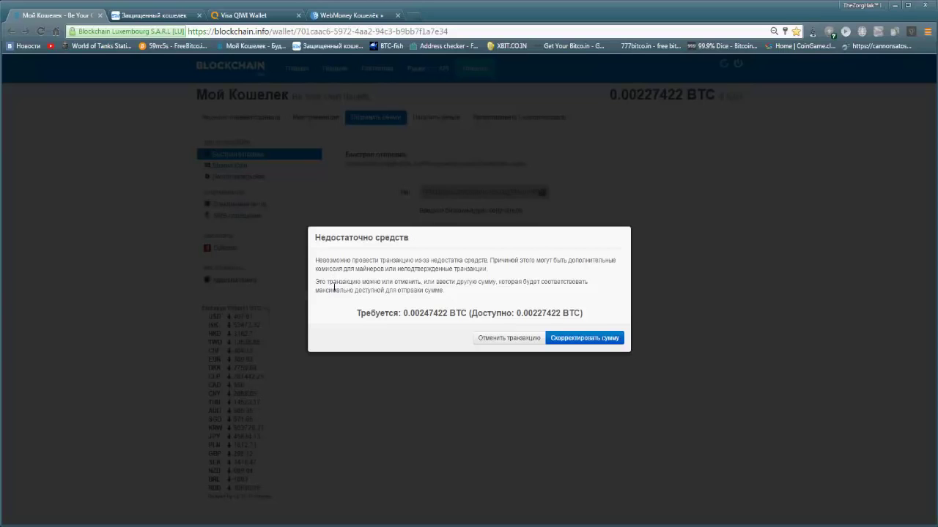
drag(315, 283, 328, 285)
click(408, 286)
drag(536, 314, 553, 313)
drag(539, 313, 549, 313)
click(499, 338)
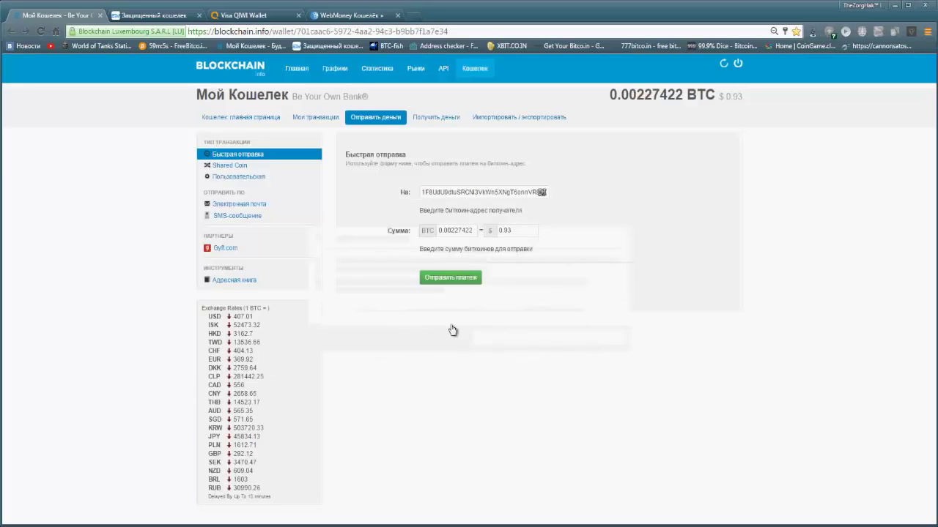
Reduce the payment amount to 0.00207422 BTC to leave room for the miner fee, and send the payment
click(456, 230)
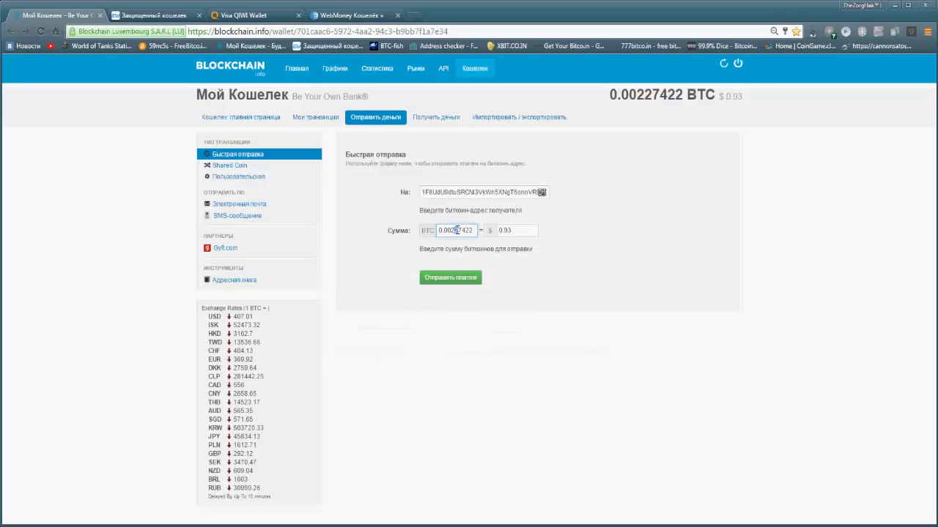
key(BackSpace)
text(0)
click(484, 263)
click(462, 279)
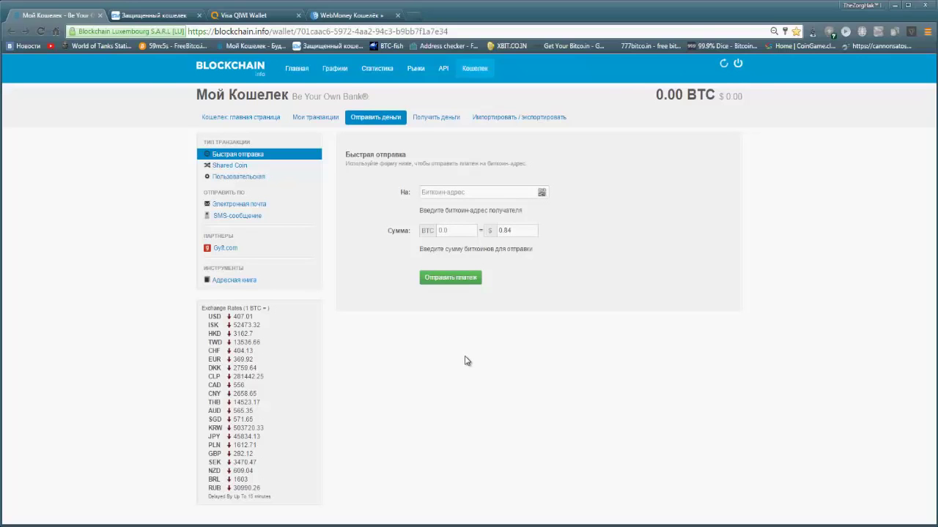
Reload the EXMO wallet, try to open its history to check for the deposit, and return to the Blockchain wallet
click(141, 16)
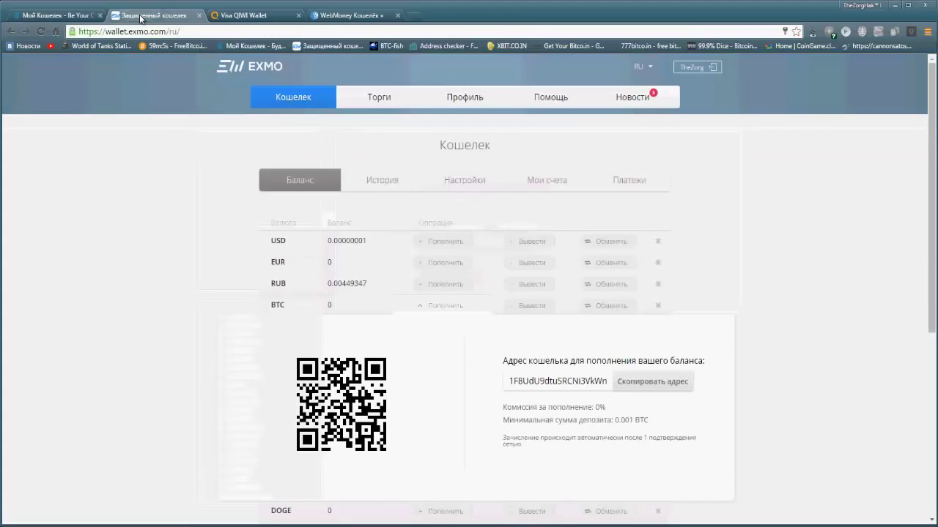
click(41, 31)
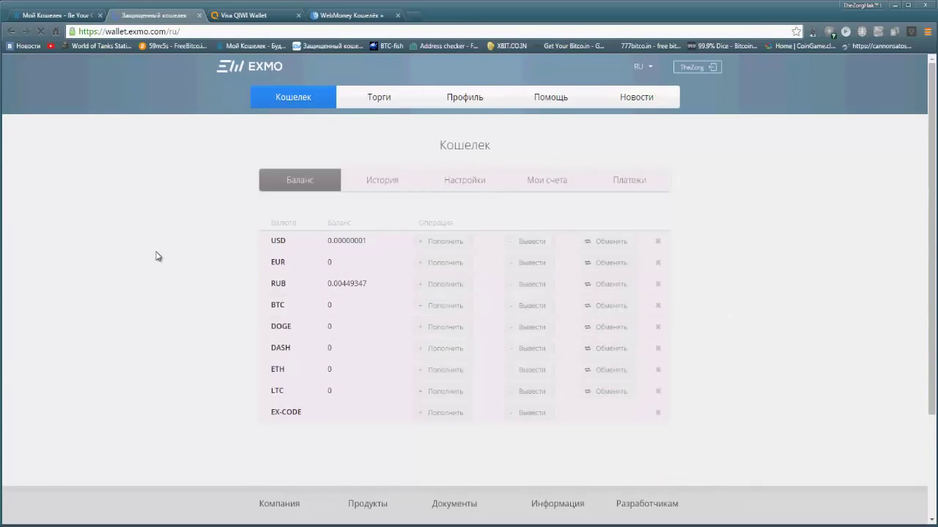
click(380, 185)
click(367, 187)
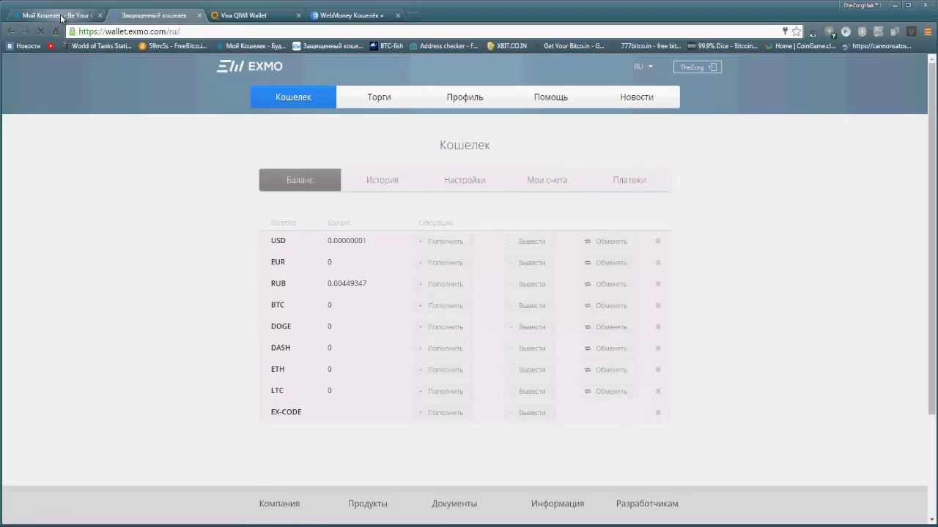
click(55, 14)
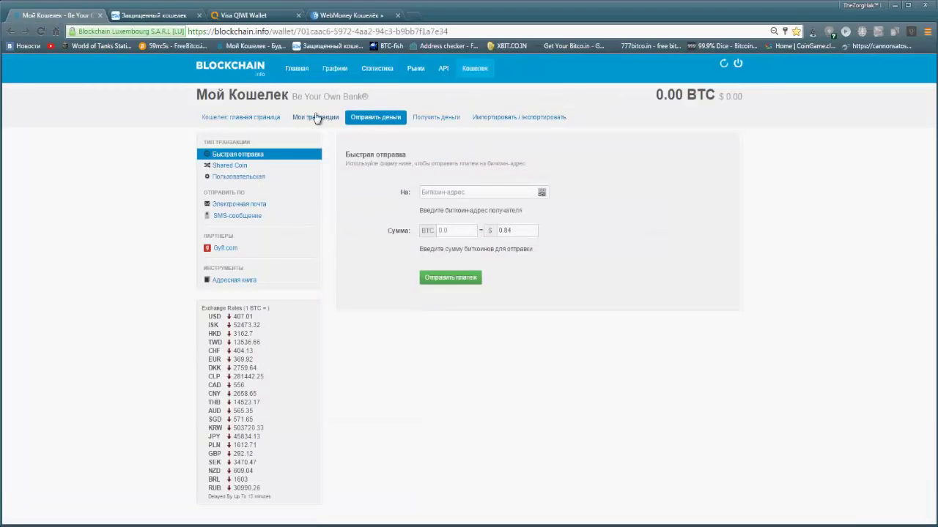
Open the wallet's transaction list and examine the outgoing payment's summary for its confirmations and confirmation time
click(316, 118)
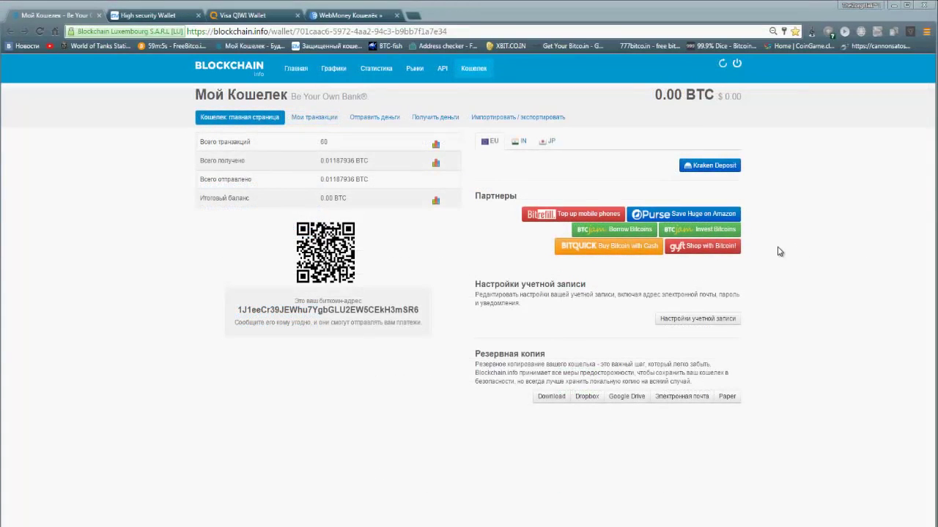
click(315, 118)
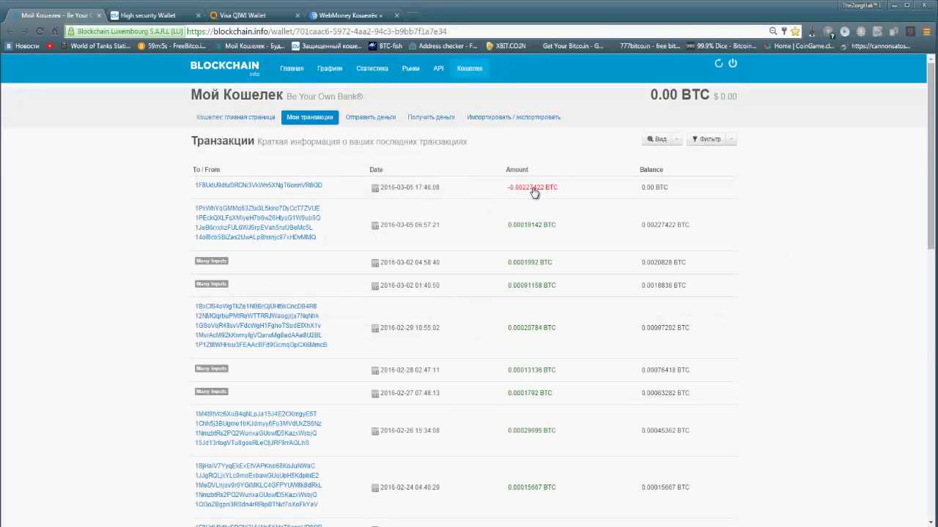
click(487, 191)
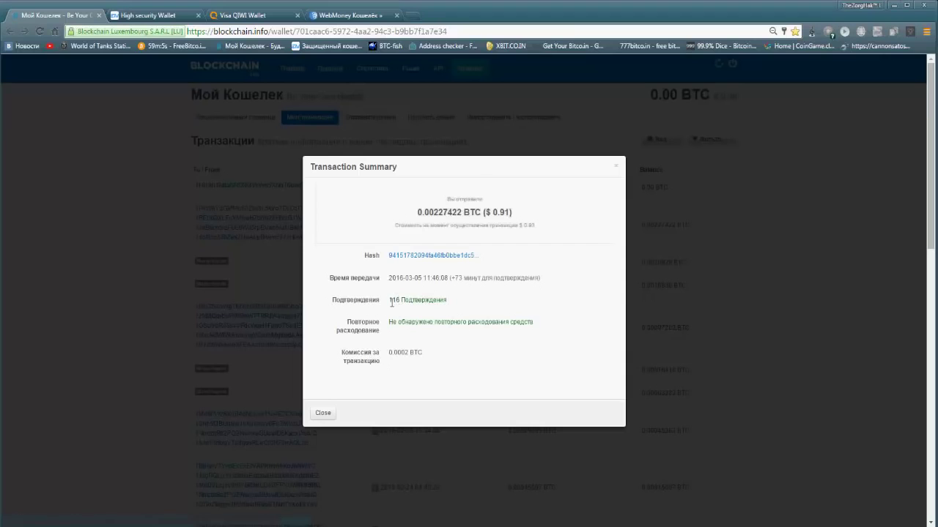
drag(390, 302, 446, 301)
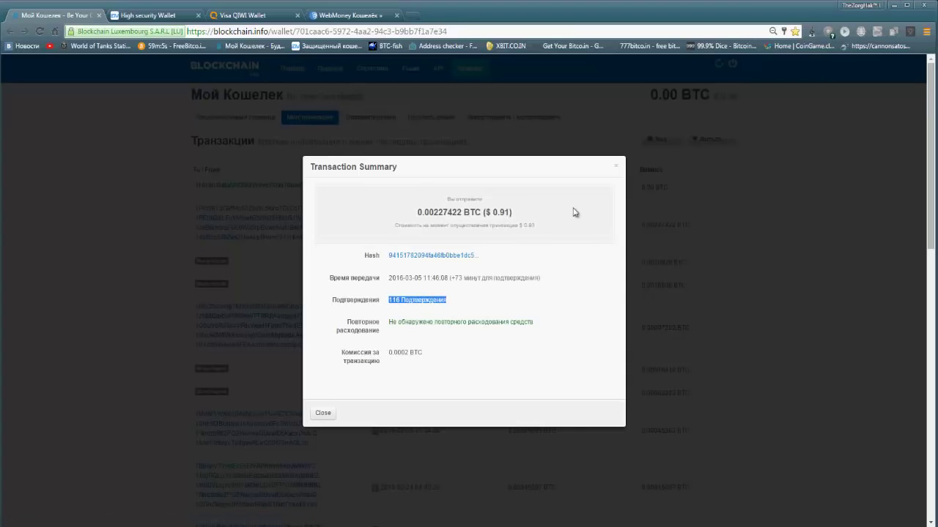
click(616, 171)
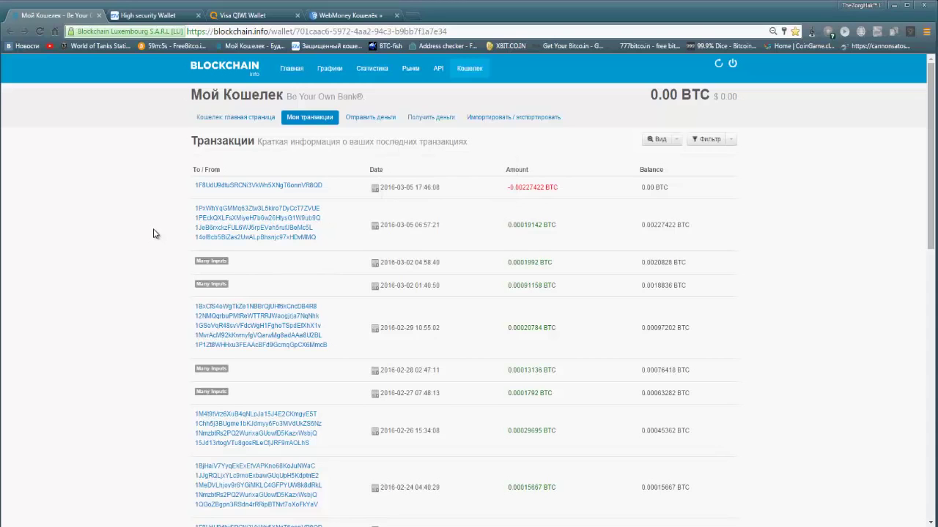
click(455, 195)
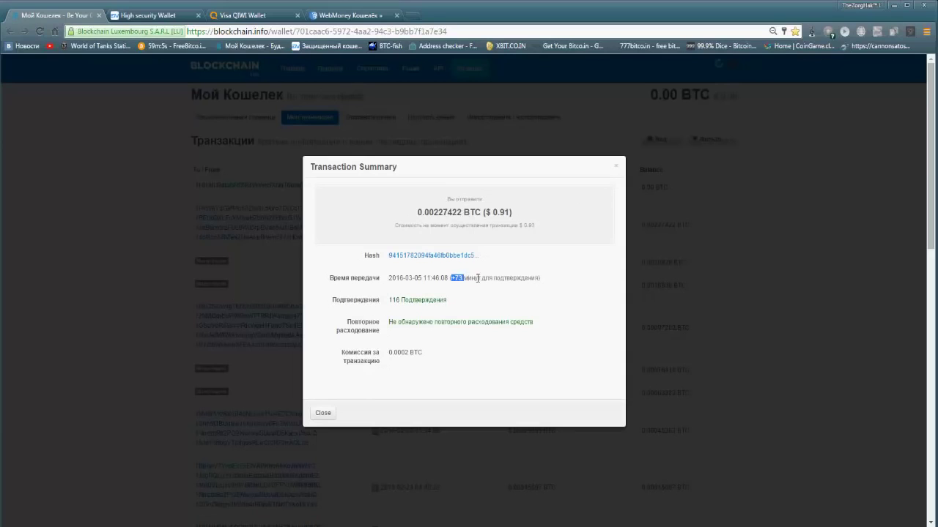
click(616, 167)
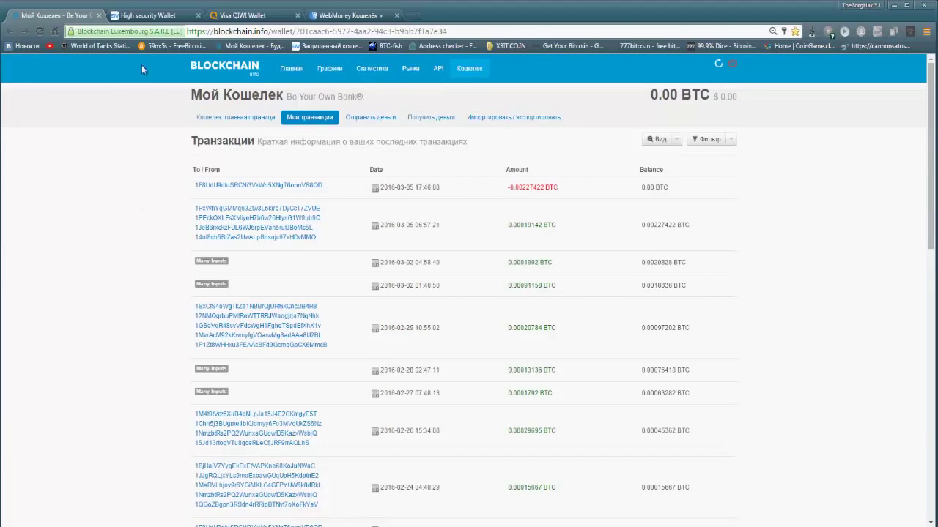
Switch to the EXMO wallet and check its BTC balance against the payment sent from the Blockchain wallet
click(142, 16)
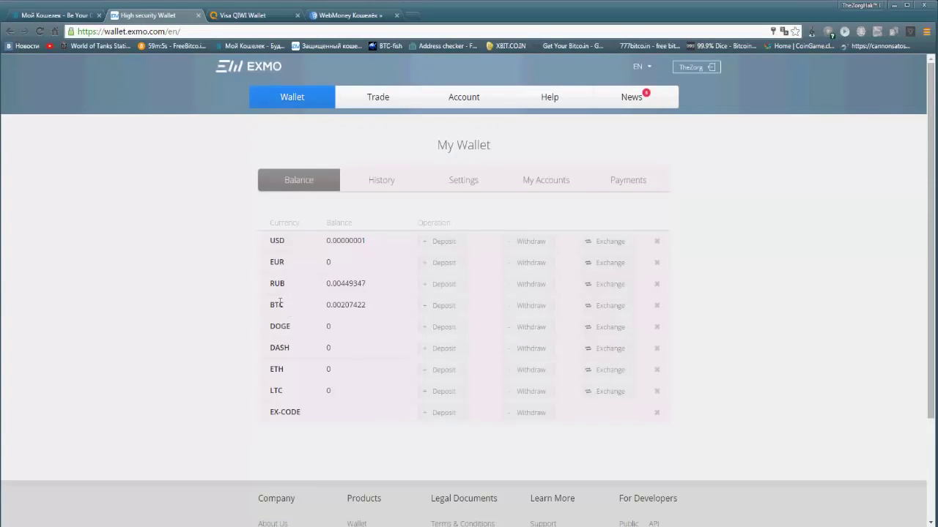
drag(293, 308, 360, 308)
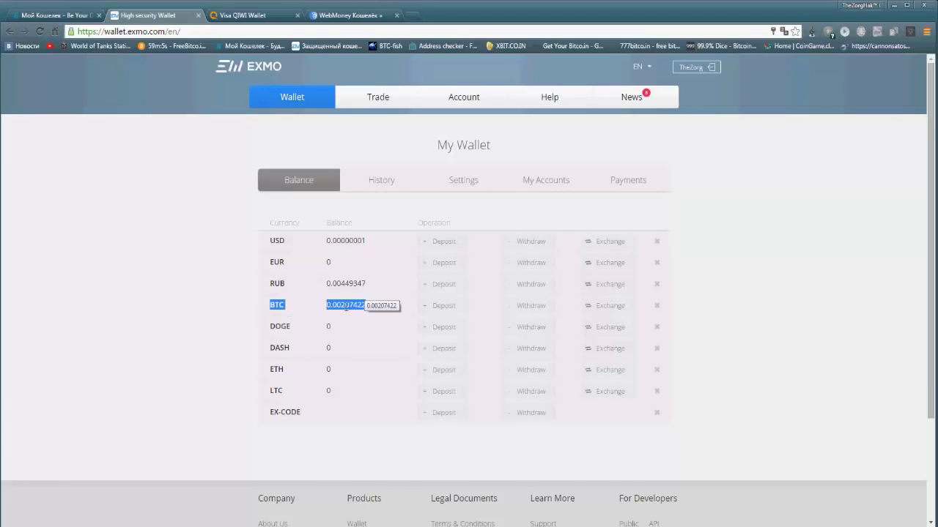
click(73, 15)
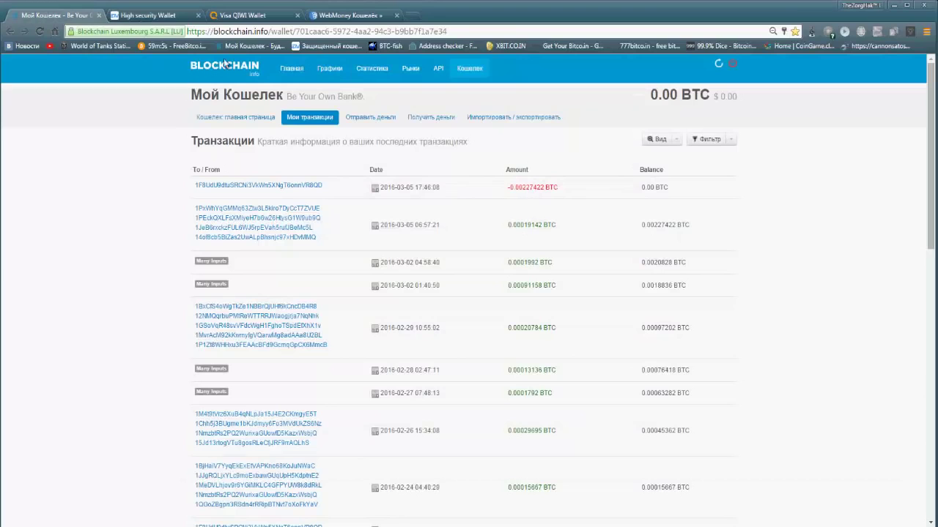
click(150, 14)
click(315, 335)
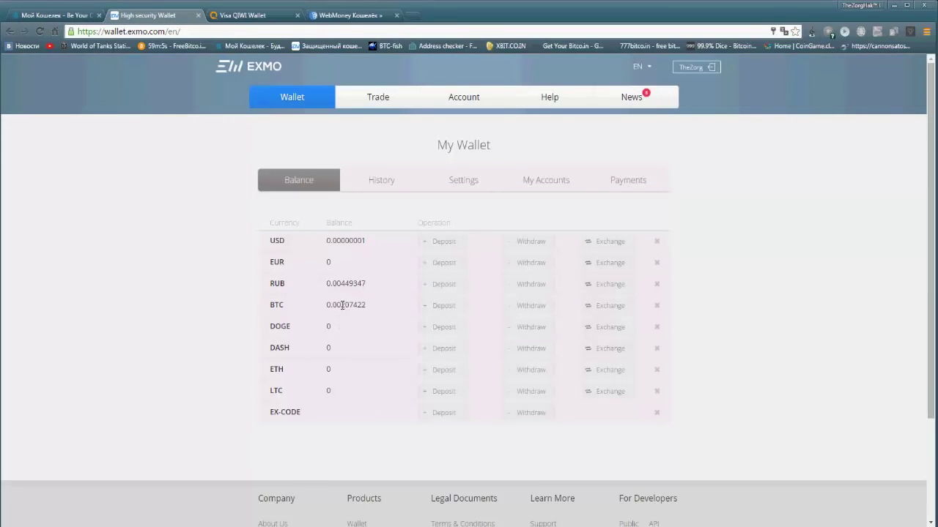
drag(341, 304, 361, 306)
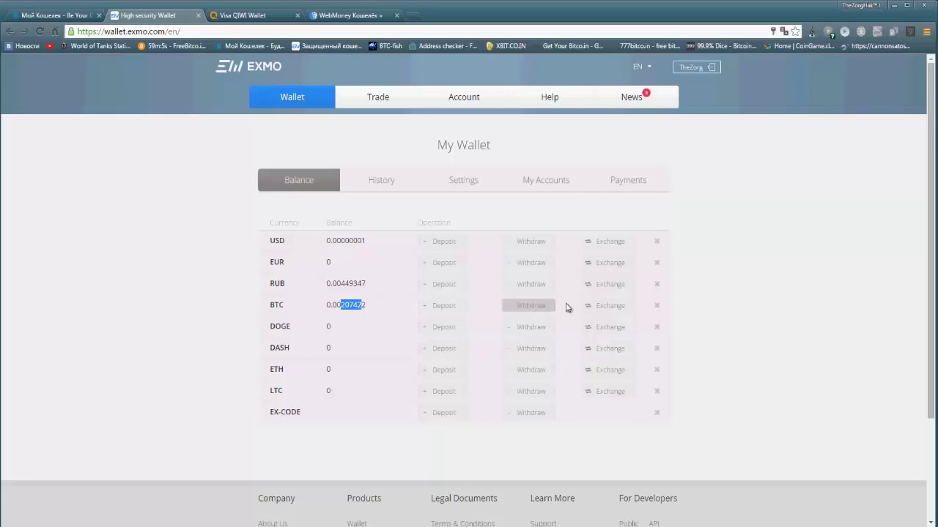
Open the BTC exchange form and enter the full available balance of 0.00207422 BTC to exchange for USD
click(608, 306)
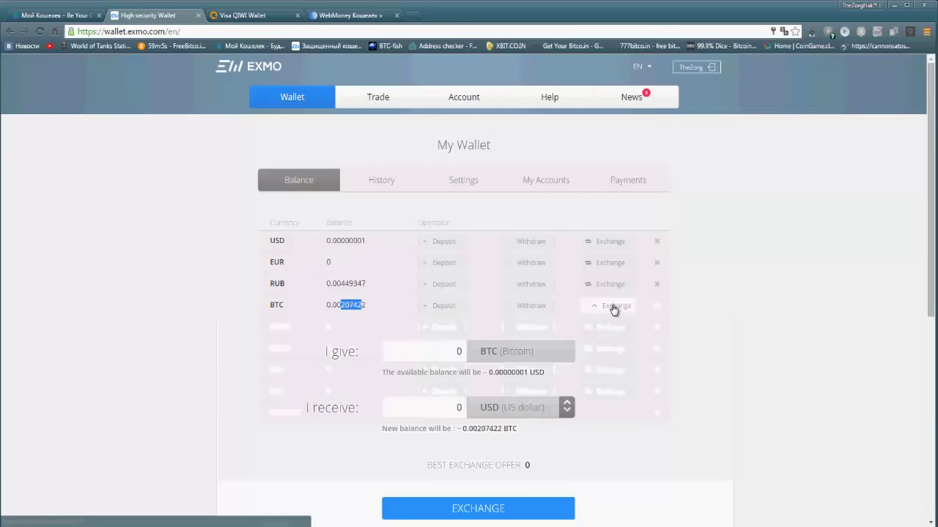
click(456, 352)
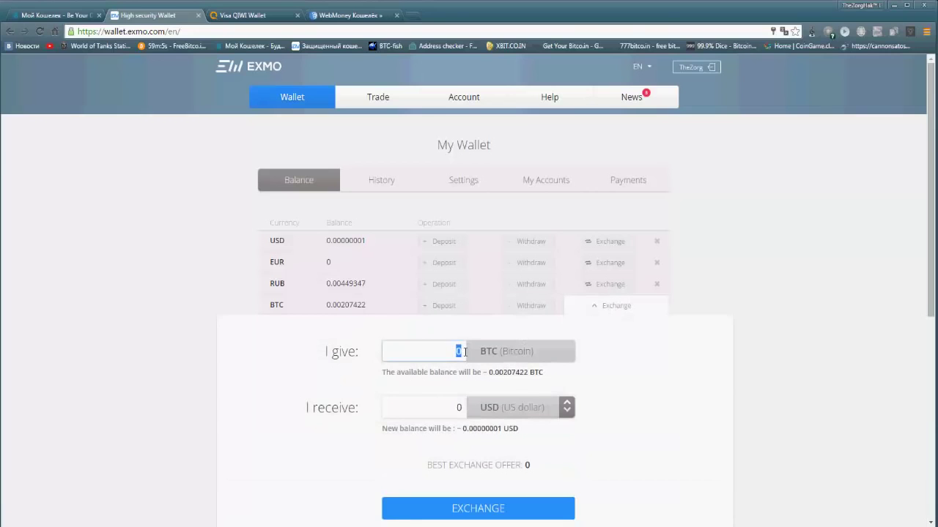
key(BackSpace)
click(512, 407)
click(506, 428)
click(464, 430)
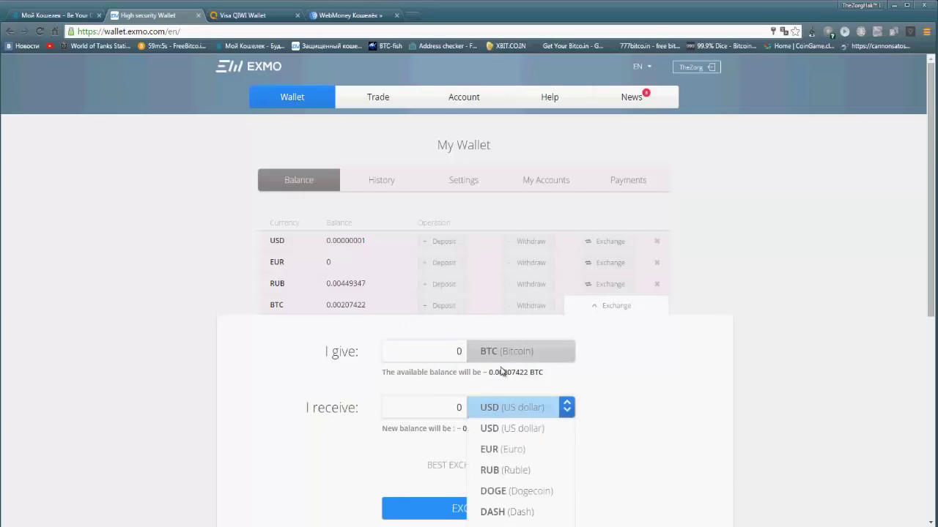
drag(489, 373, 530, 373)
key(ctrl+c)
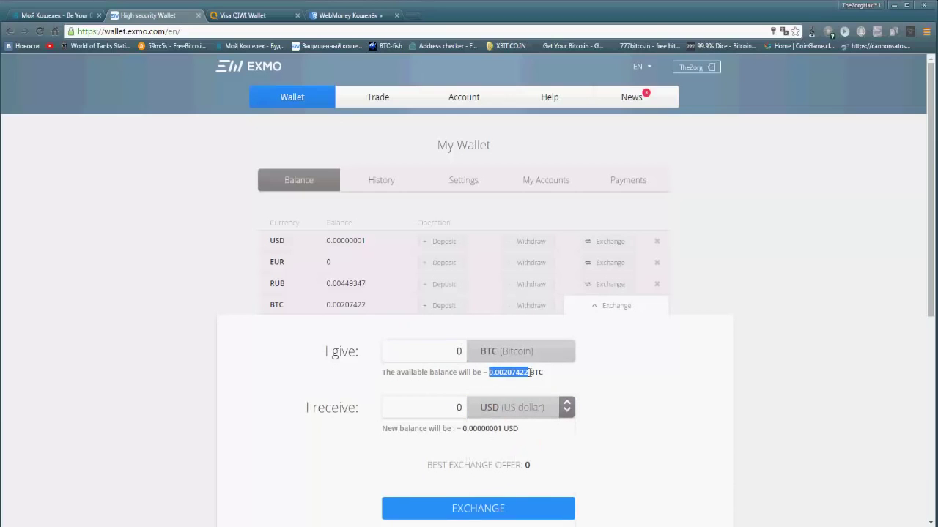
click(442, 356)
key(ctrl+v)
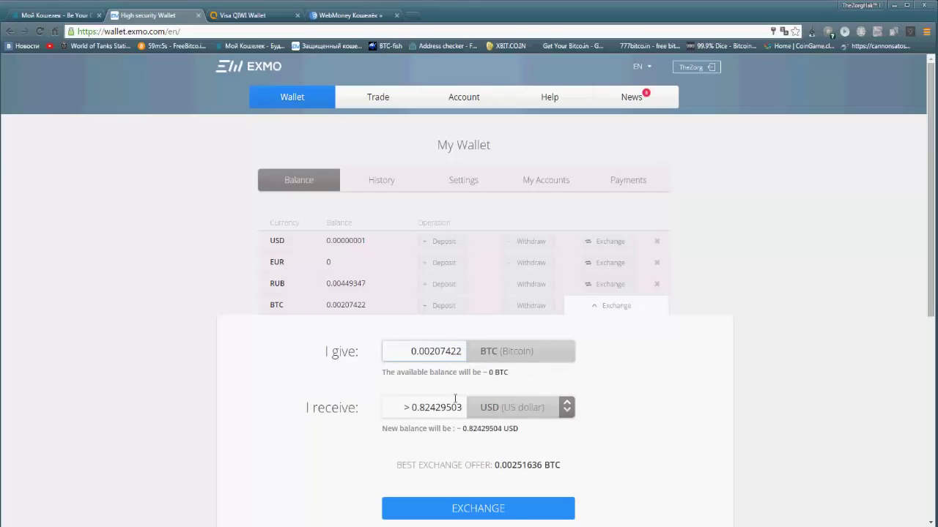
click(413, 407)
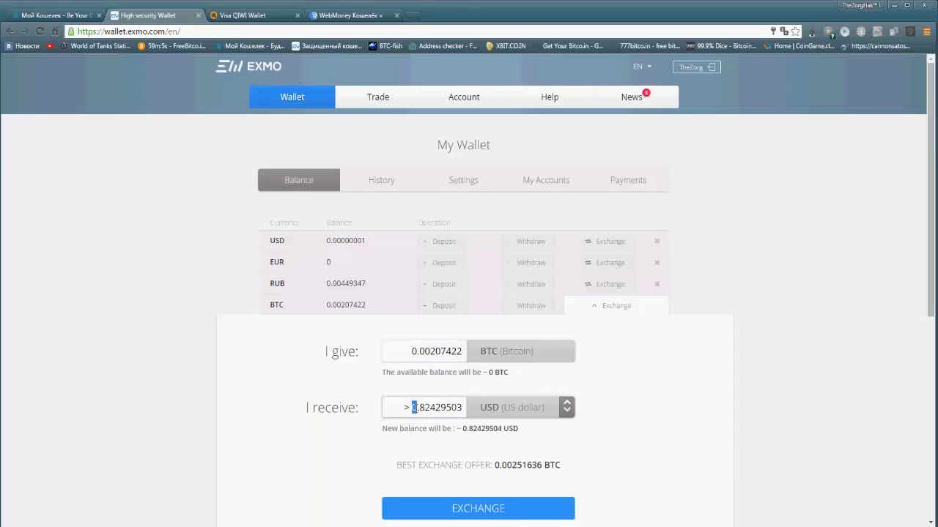
Change the currency to receive to RUB (Ruble) and re-enter 0.00207422 BTC as the amount to give
click(521, 407)
click(548, 427)
click(436, 390)
click(515, 415)
click(505, 468)
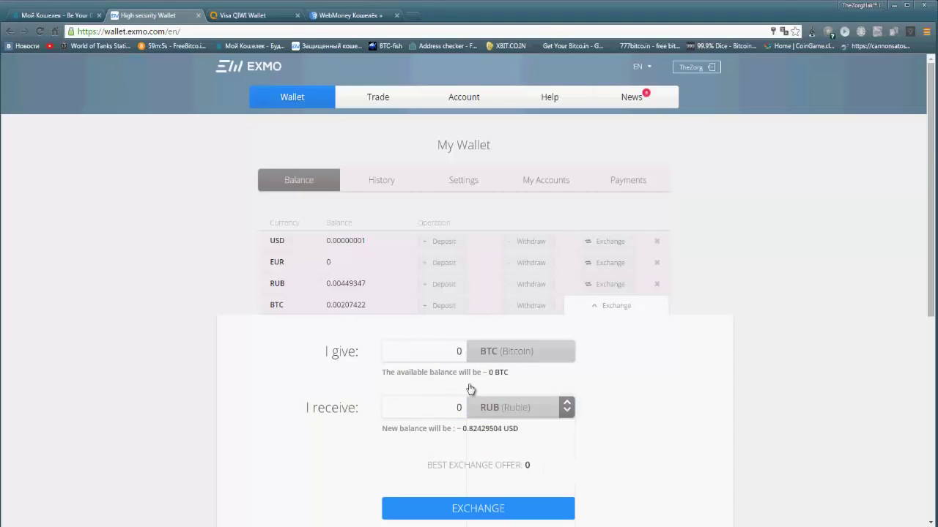
click(448, 355)
key(ctrl+v)
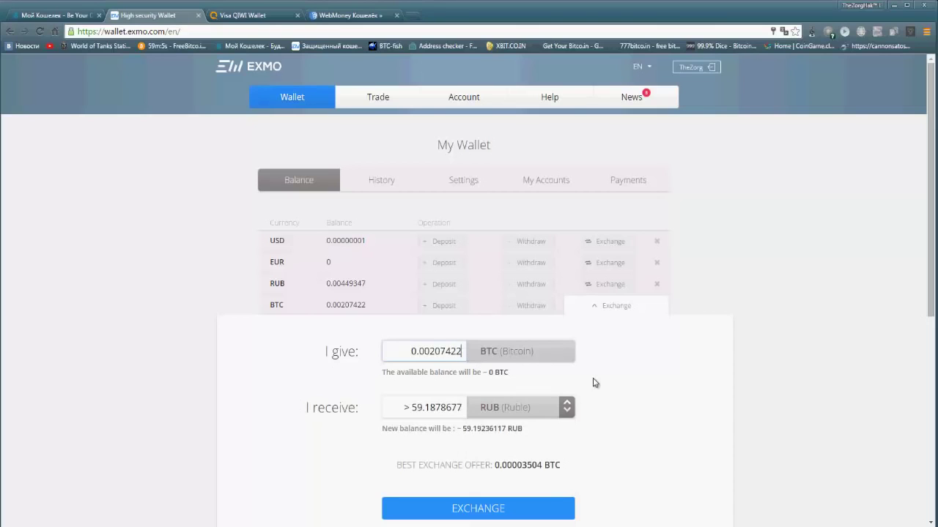
Review the ruble amount offered, submit the BTC to RUB exchange, and dismiss the notification
click(476, 405)
click(415, 407)
double_click(415, 408)
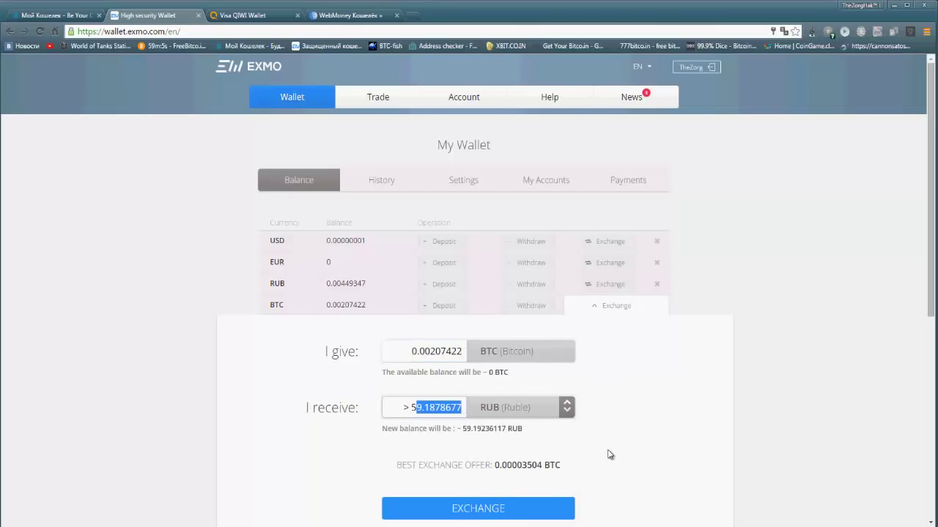
click(567, 472)
click(455, 510)
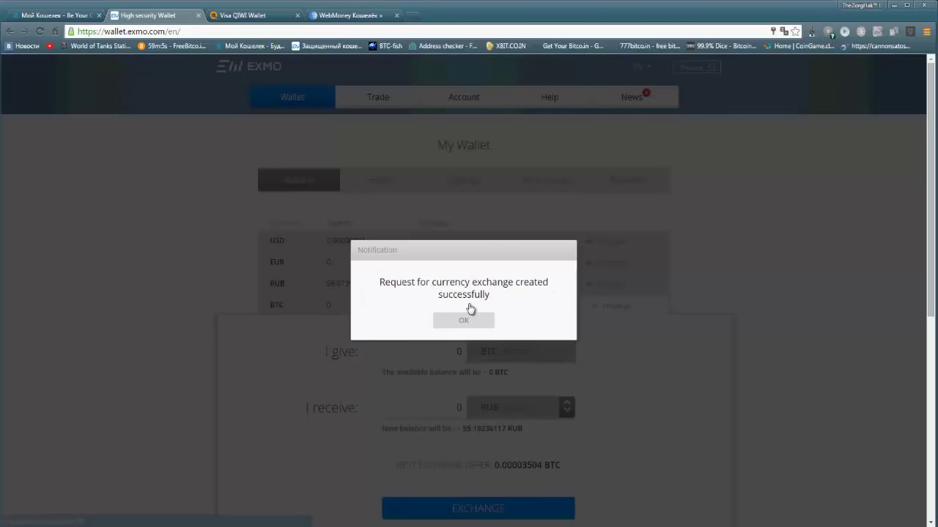
click(469, 321)
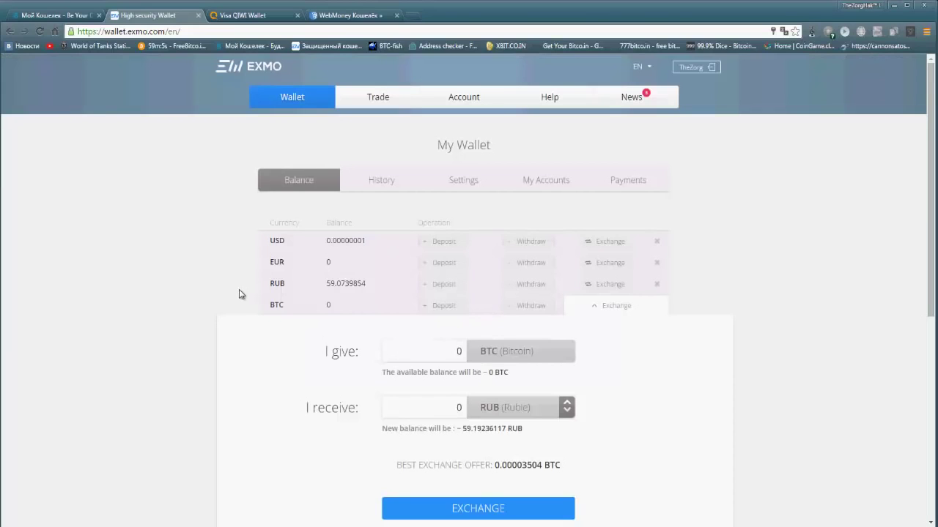
Check the RUB balance after the exchange and close the BTC exchange form
drag(242, 293, 316, 280)
click(360, 293)
click(601, 306)
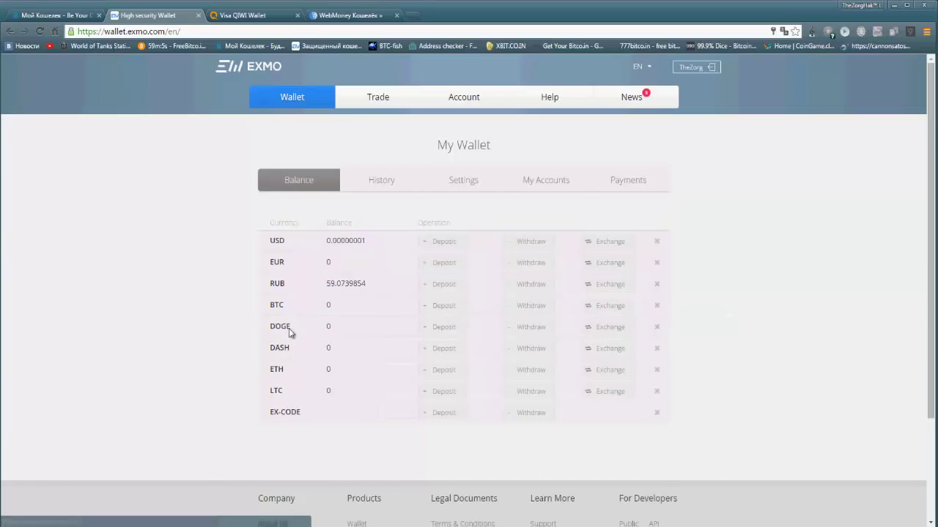
Examine the minimum amount and fee for a USD withdrawal through Webmoney USD (CAP), and close the withdrawal form
drag(270, 241, 297, 241)
click(313, 247)
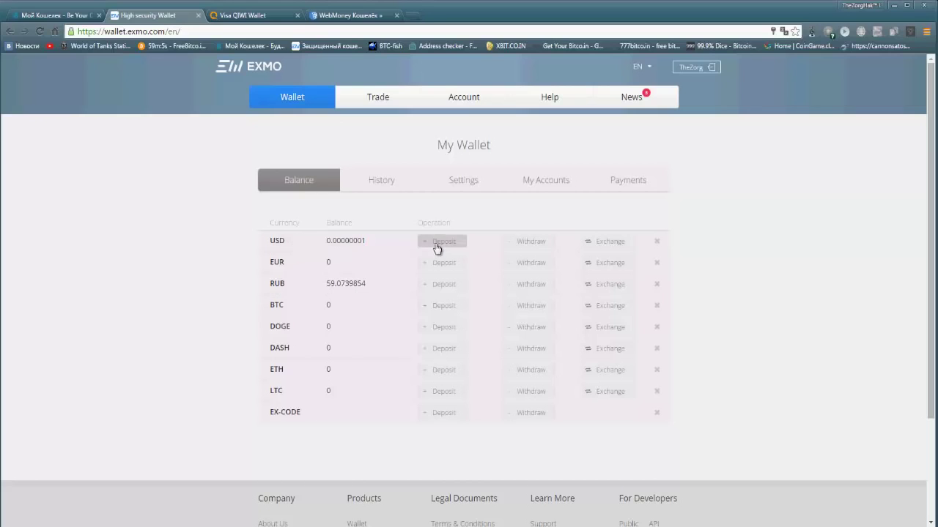
click(547, 244)
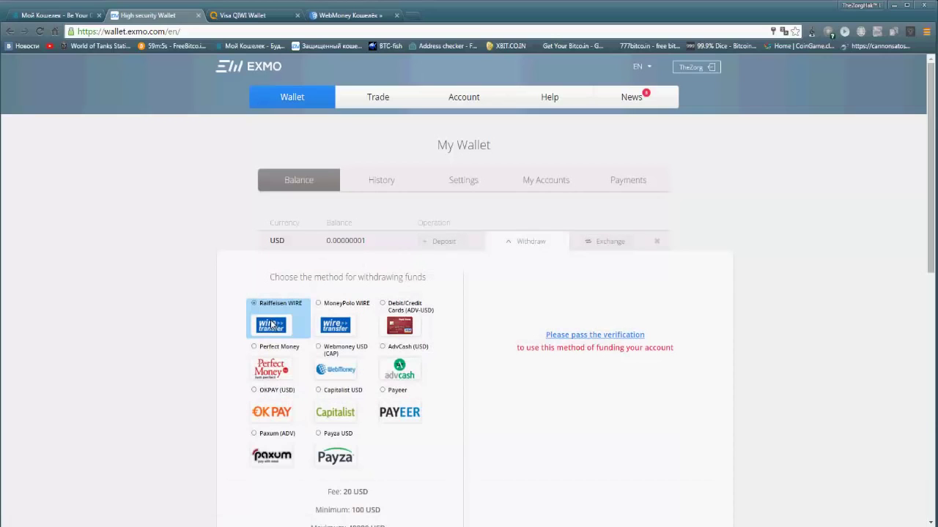
click(336, 368)
scroll(335, 370, down, 1)
drag(318, 457, 383, 462)
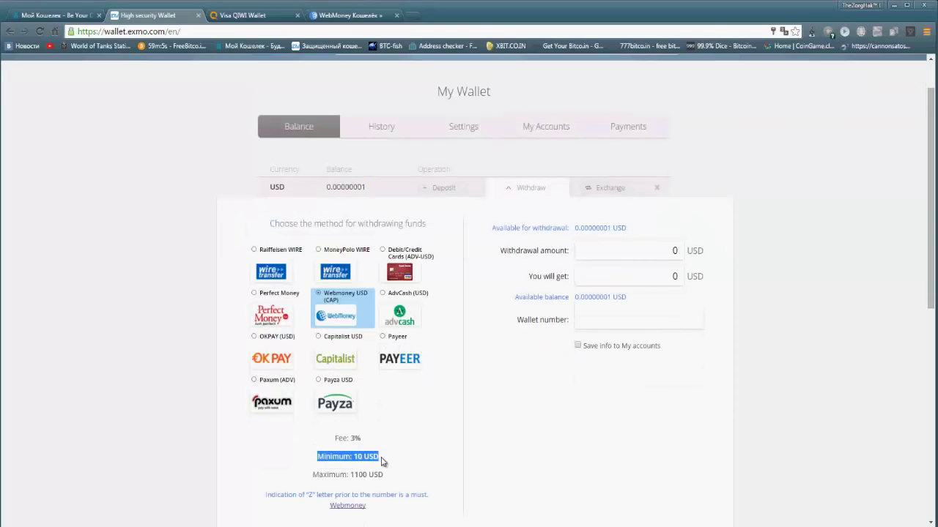
click(343, 442)
drag(334, 442, 372, 444)
click(372, 444)
click(519, 196)
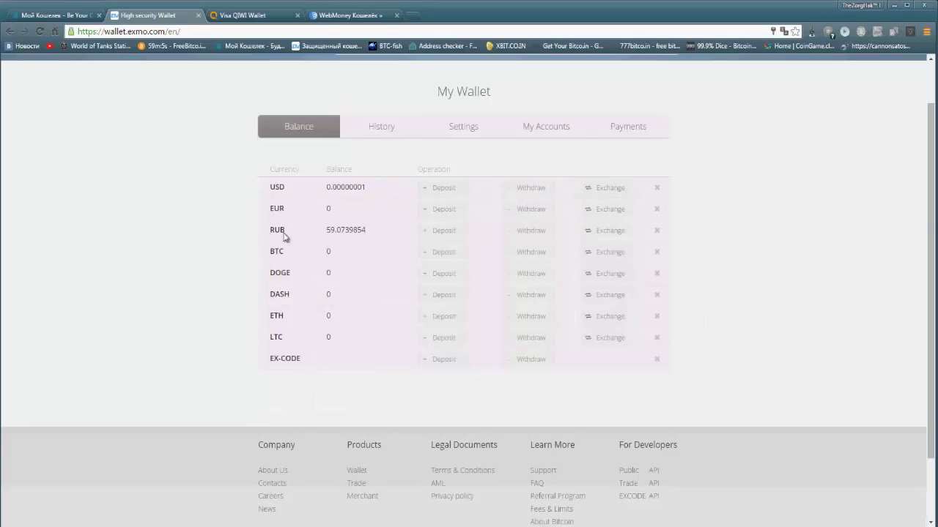
click(518, 236)
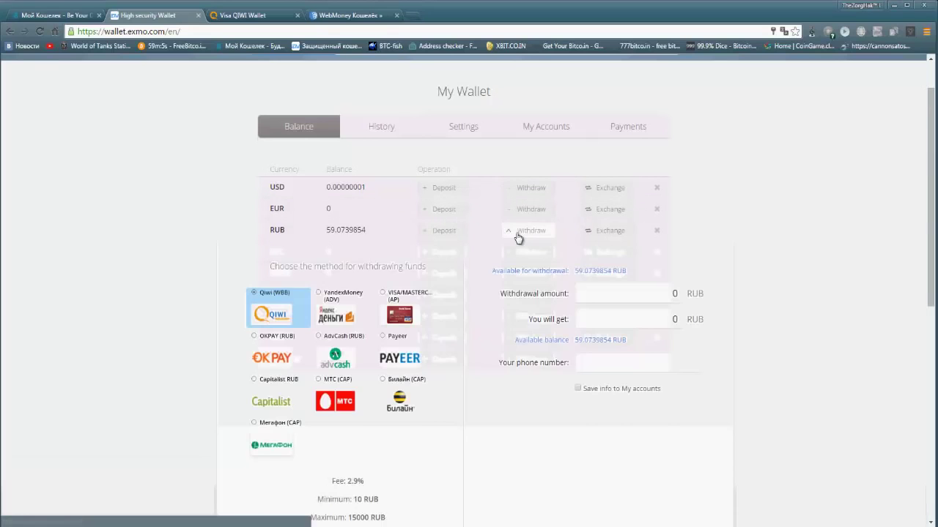
click(507, 45)
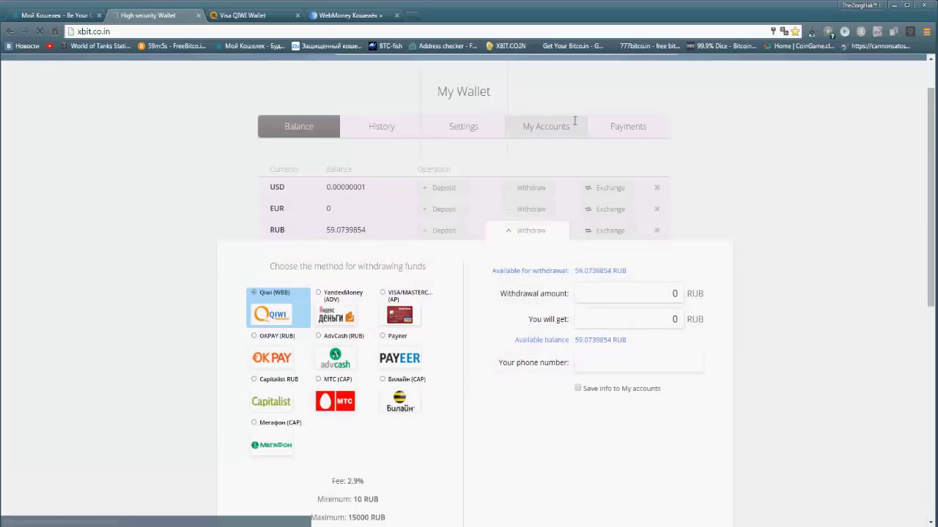
click(39, 32)
Switch the EXMO wallet's interface language to Russian
scroll(469, 146, up, 1)
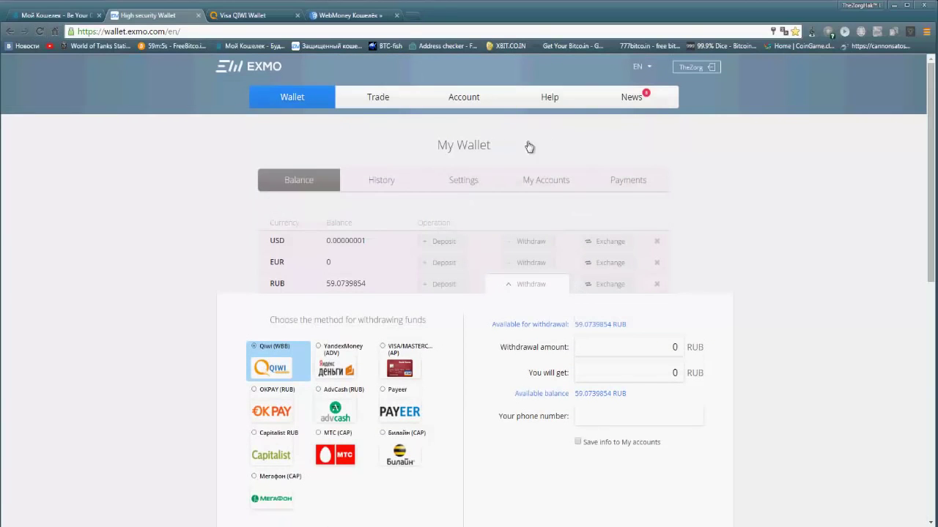
mouse_move(649, 73)
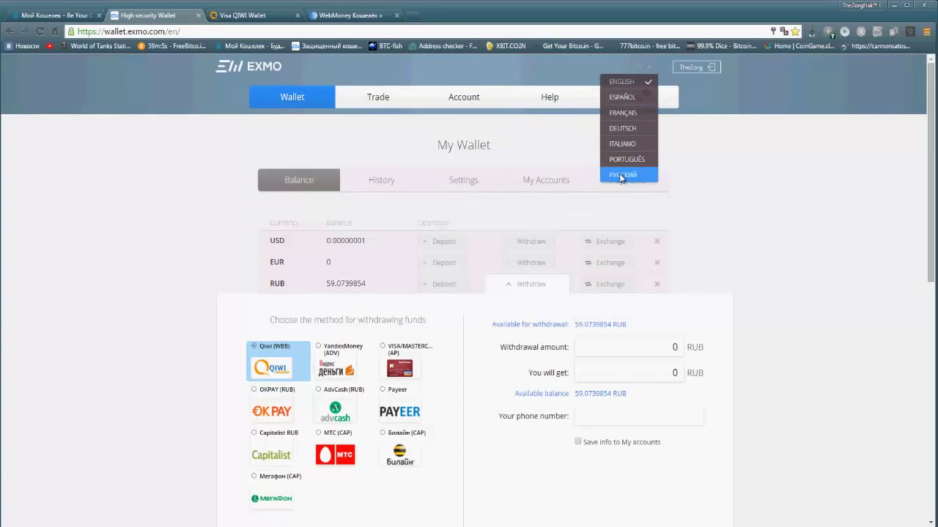
click(624, 176)
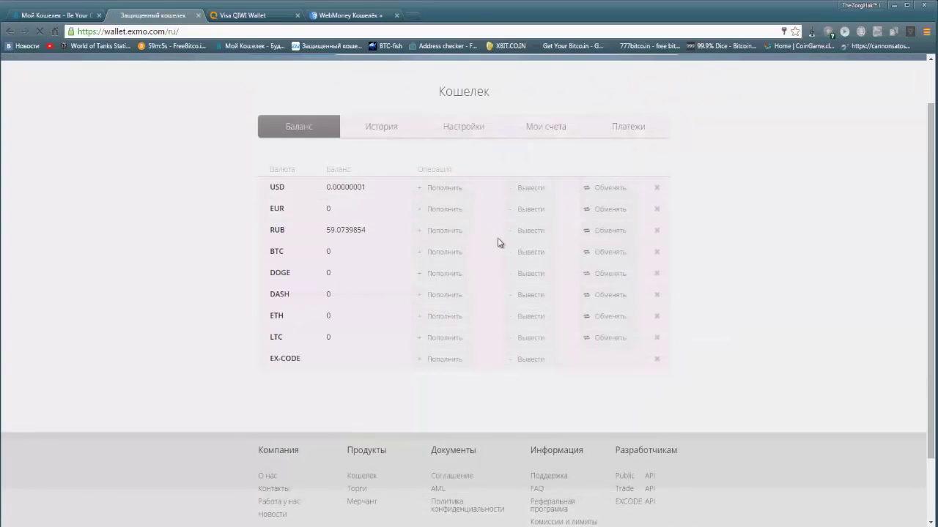
Open the RUB withdrawal form with Qiwi (WBB) as the method and check its minimum amount
click(529, 233)
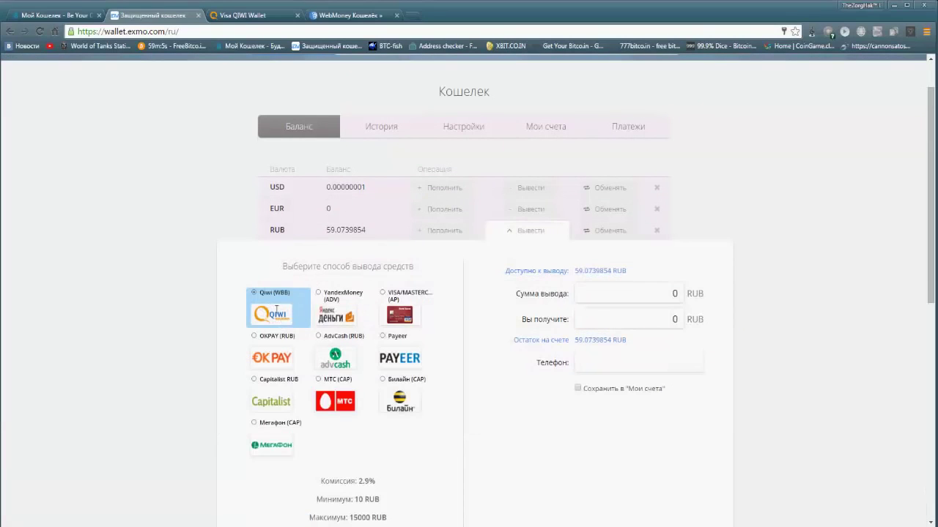
scroll(342, 485, down, 1)
drag(317, 445, 381, 448)
click(381, 448)
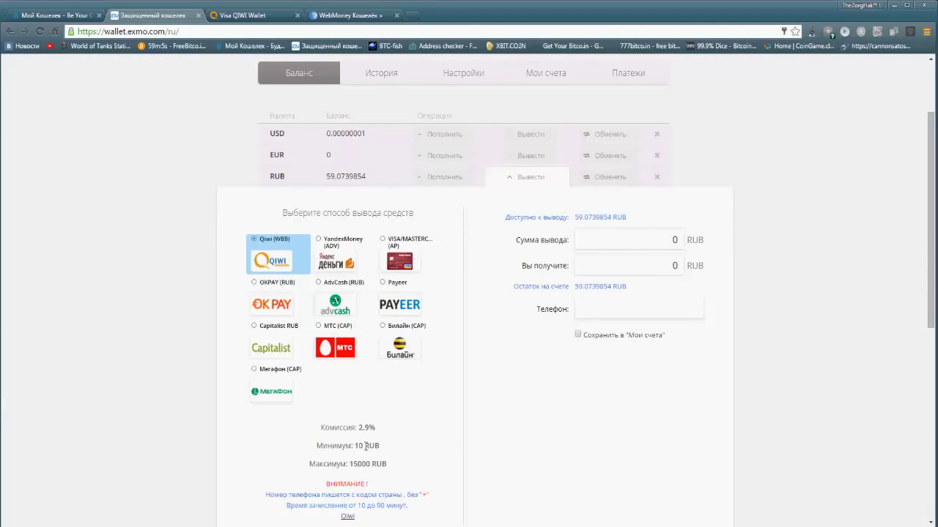
Check the Qiwi (WBB) withdrawal fee, compare it with the YandexMoney (ADV) terms, and reselect Qiwi (WBB) as the method
drag(358, 432, 387, 435)
click(389, 437)
click(251, 14)
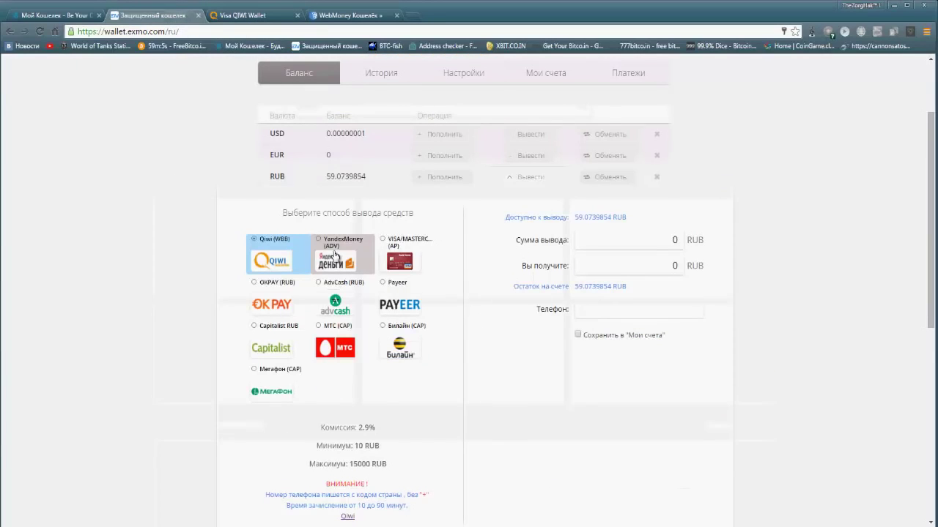
click(355, 264)
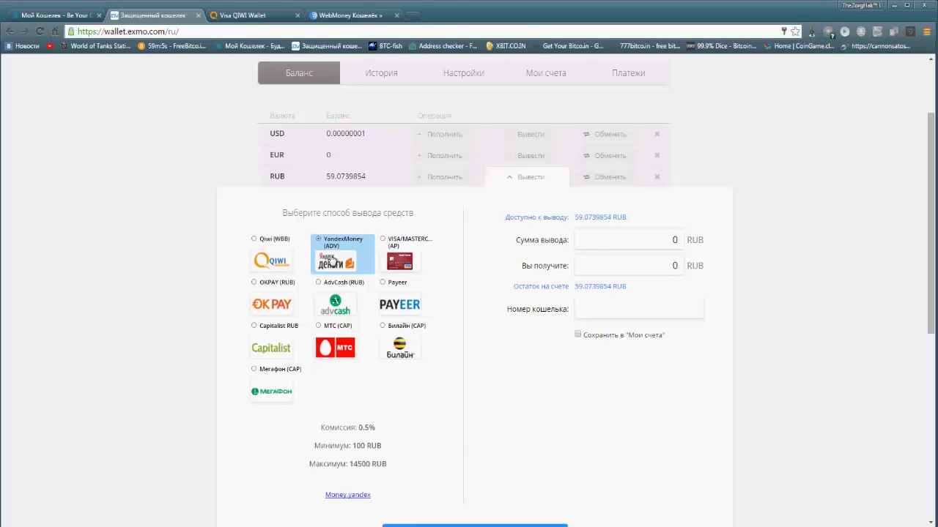
click(280, 262)
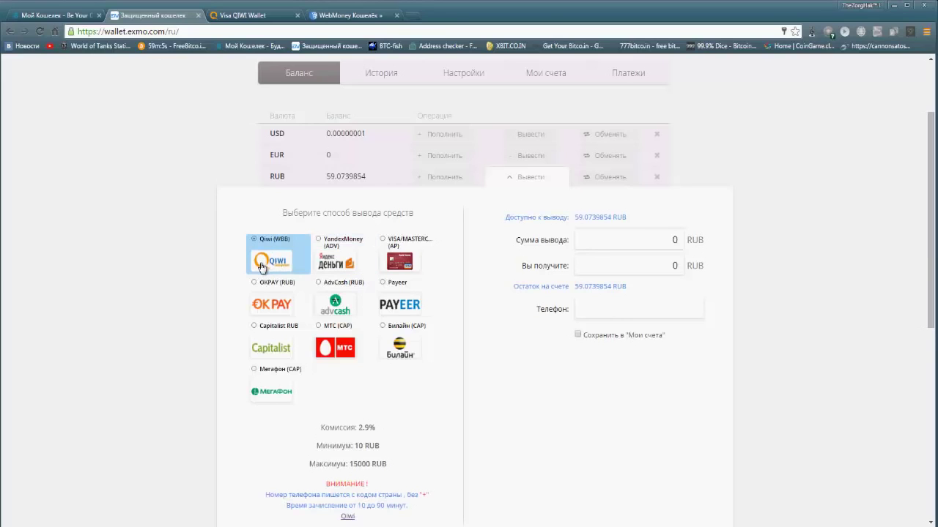
Read the Qiwi withdrawal notes on the phone number format and the crediting time
scroll(270, 496, down, 1)
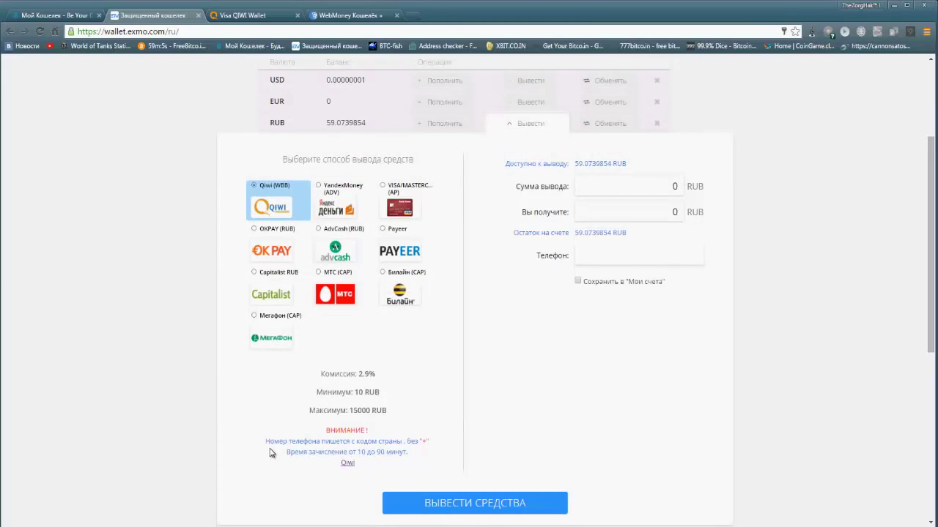
drag(267, 441, 428, 442)
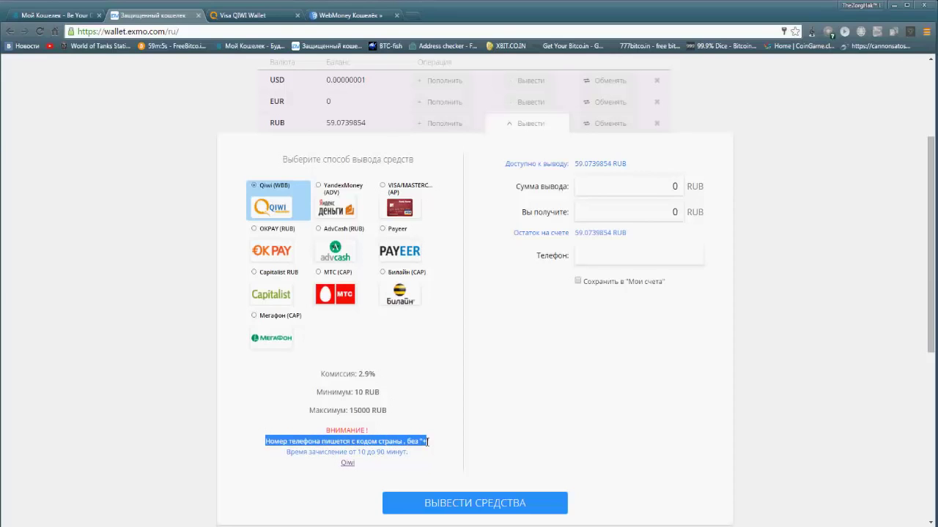
drag(351, 452, 381, 452)
click(403, 449)
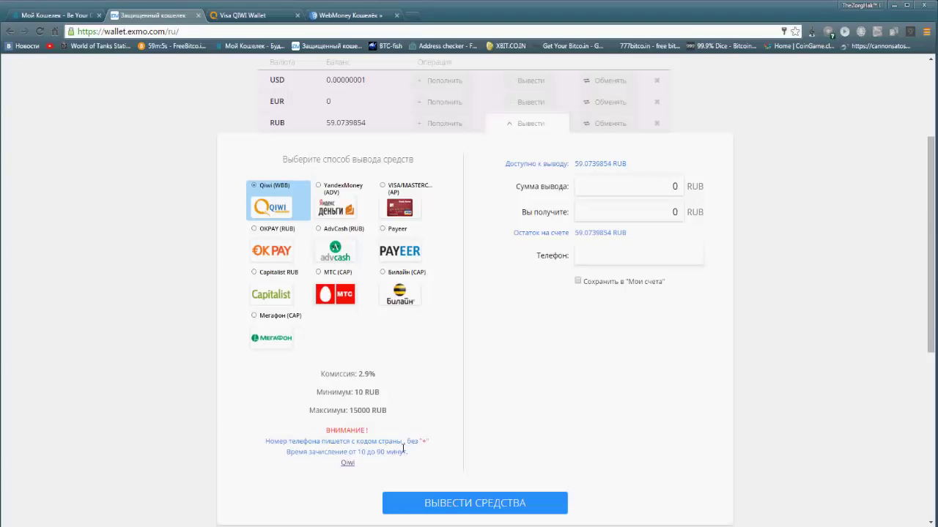
Set the withdrawal amount to the full available balance of 59.0739854 RUB and check the amount received
scroll(474, 375, up, 1)
click(597, 238)
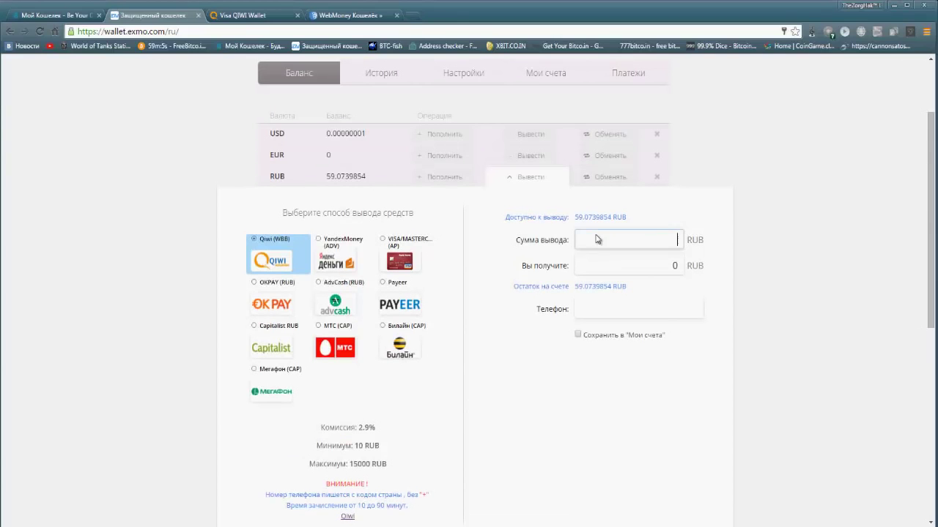
drag(576, 216, 613, 217)
key(ctrl+c)
click(641, 247)
key(ctrl+v)
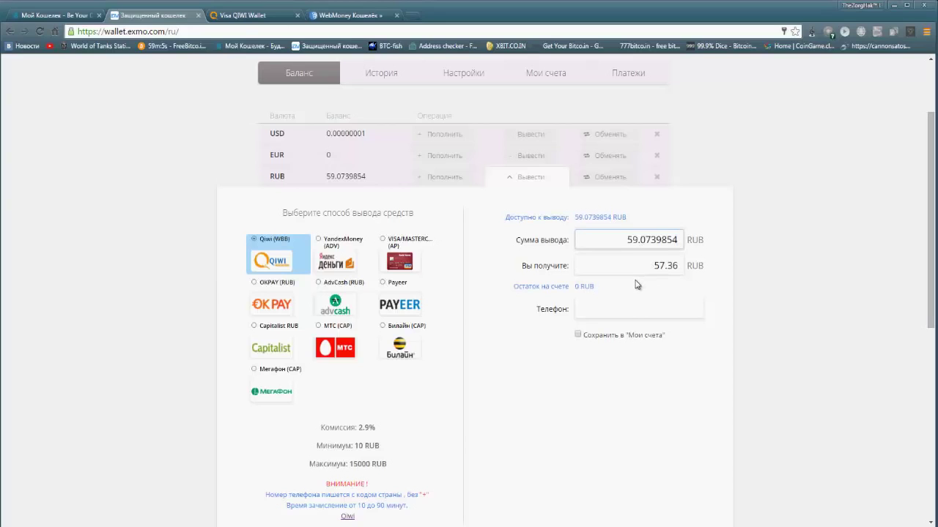
drag(653, 266, 626, 269)
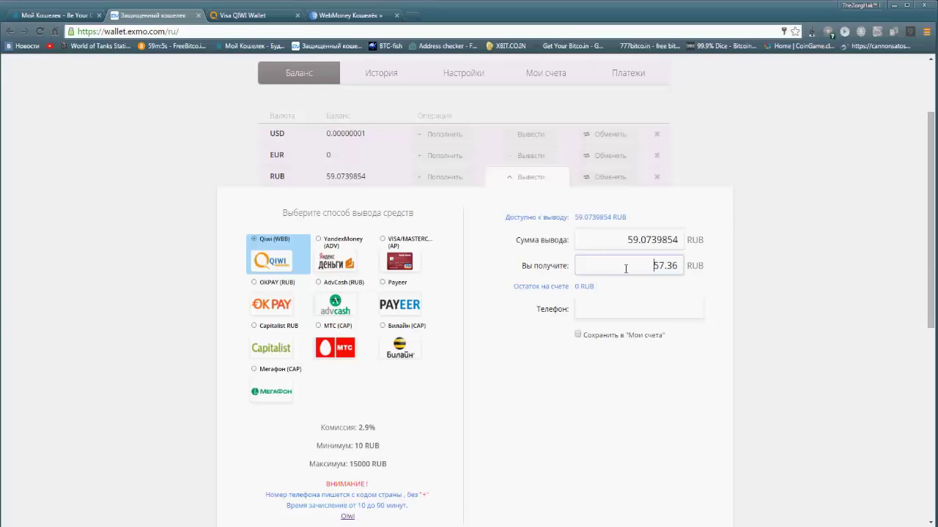
Copy the phone number without the plus sign from the Visa QIWI Wallet page into the EXMO withdrawal form's phone field
click(613, 308)
click(613, 308)
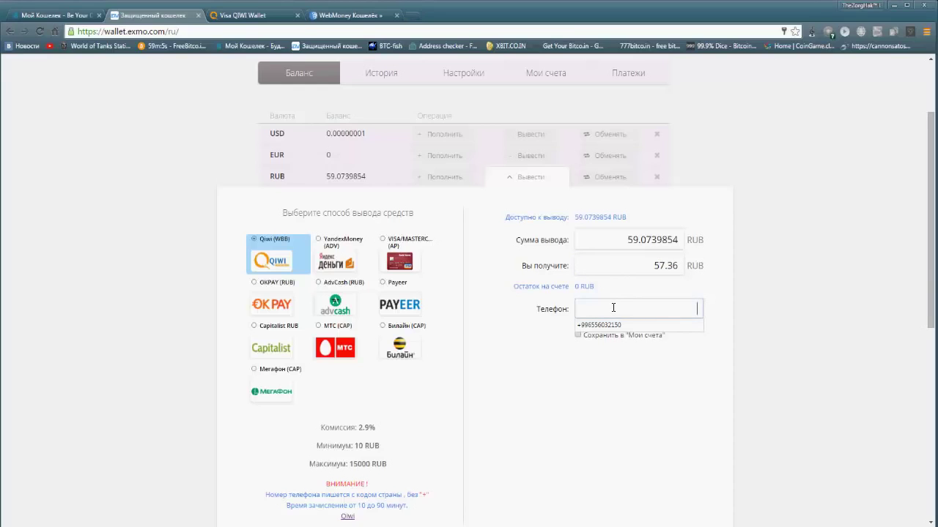
click(240, 15)
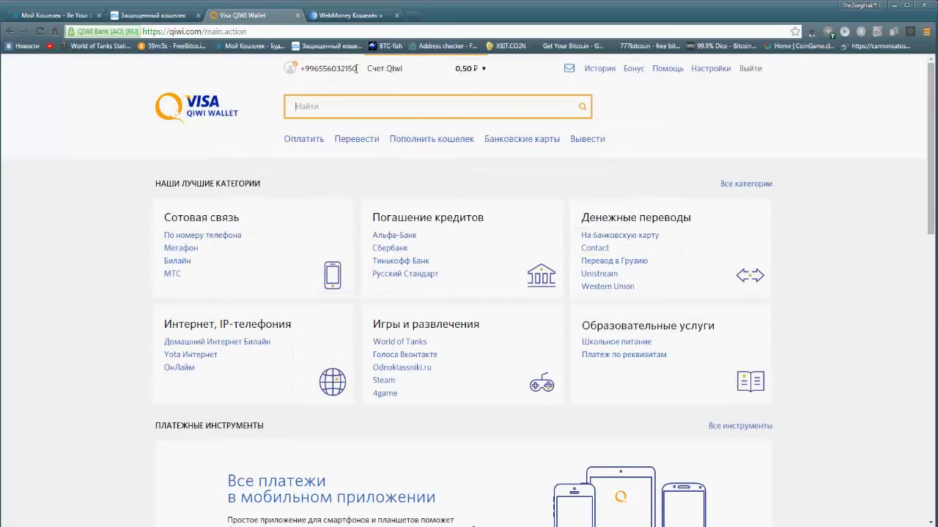
drag(356, 68, 309, 70)
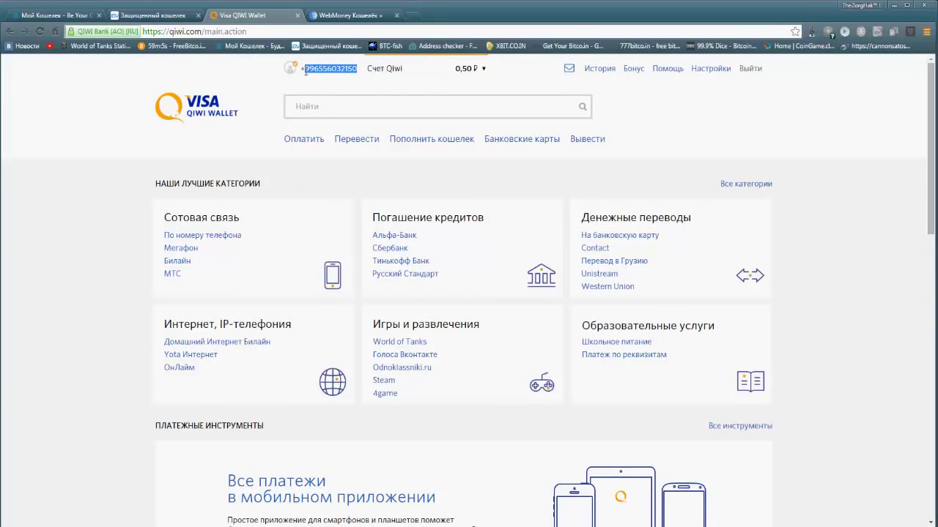
click(157, 15)
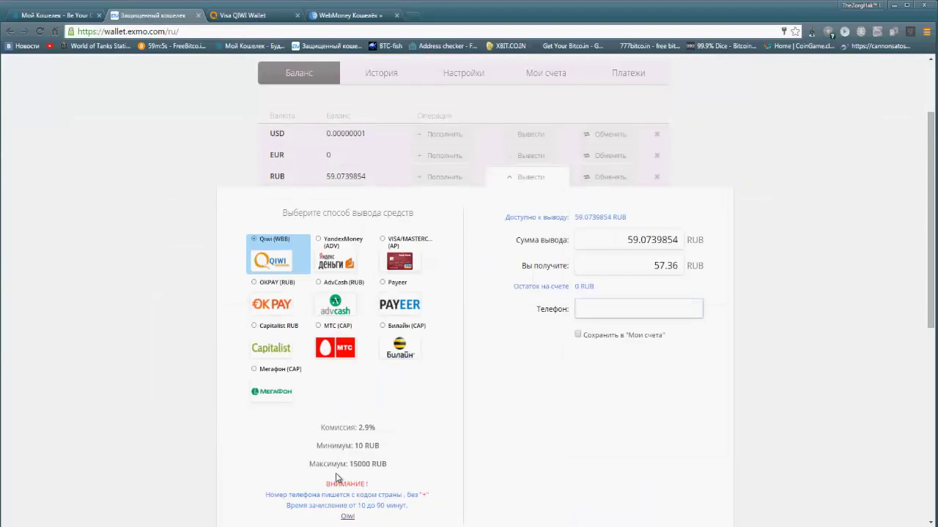
drag(284, 495, 418, 499)
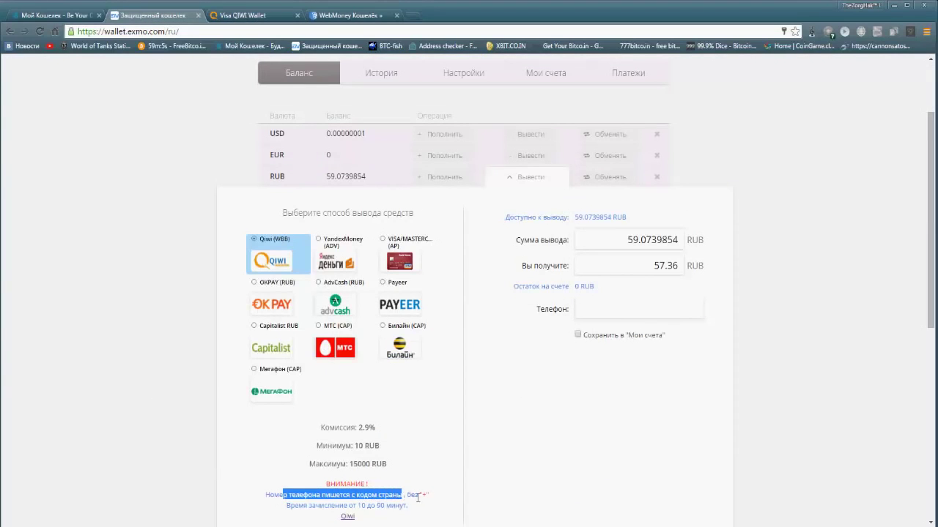
click(624, 317)
key(ctrl+v)
drag(634, 308, 707, 337)
click(703, 358)
Submit the Qiwi withdrawal request, read the message about the further instructions, and close it
scroll(693, 375, down, 2)
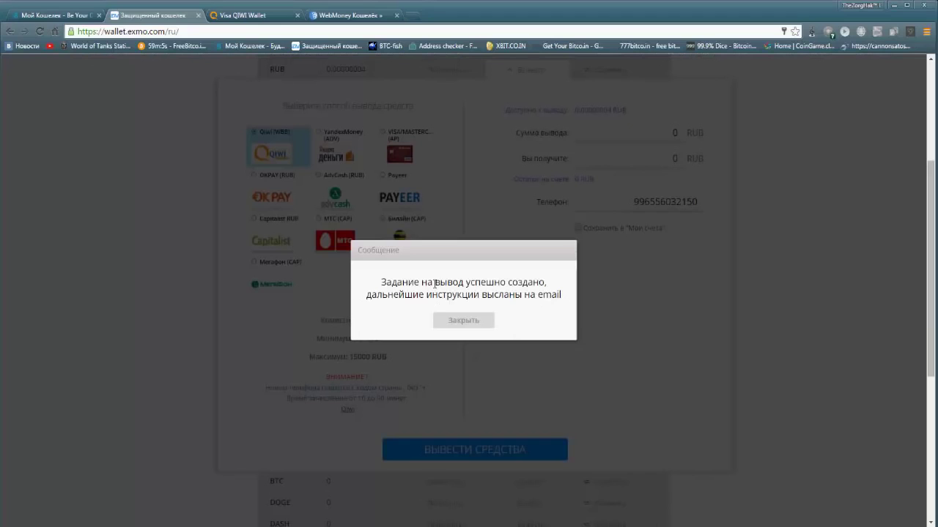
drag(435, 283, 519, 292)
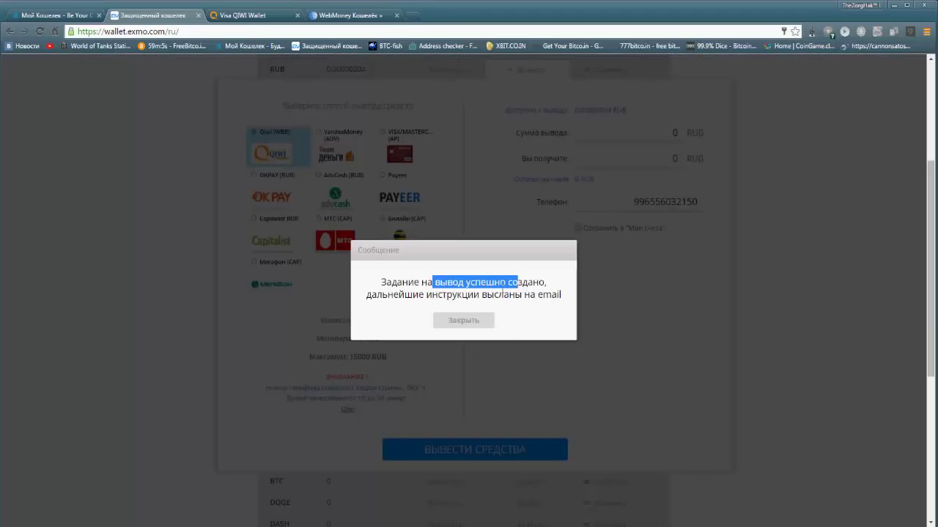
click(393, 297)
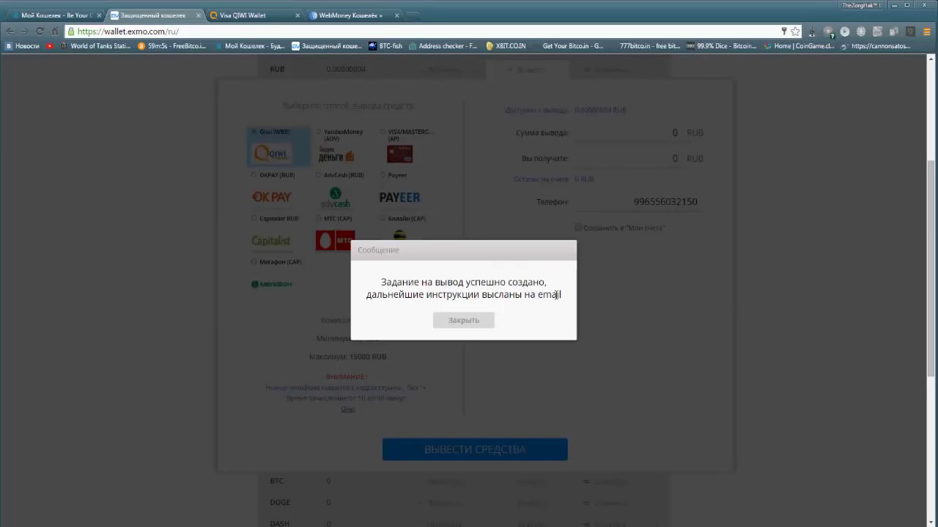
click(473, 320)
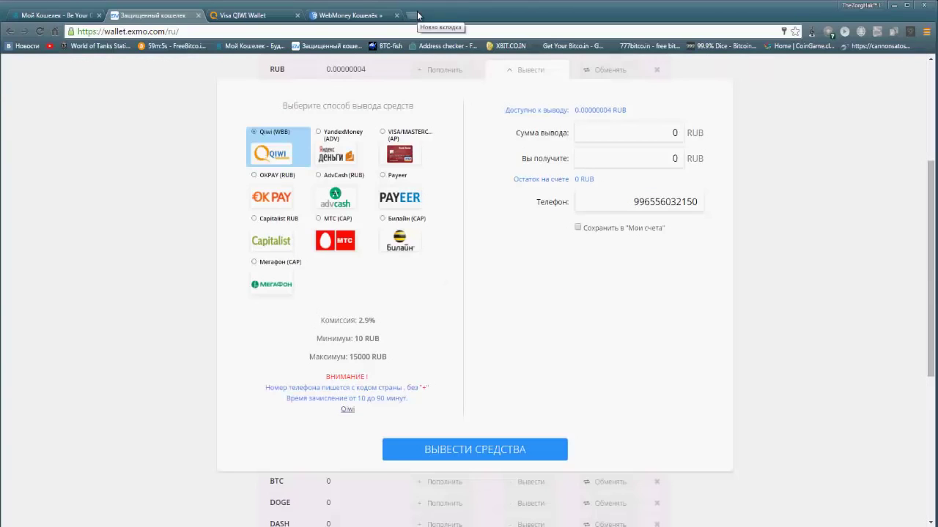
Open the withdrawal confirmation e-mail from exmo.com in Mail.ru and confirm the withdrawal through its confirmation link
click(417, 16)
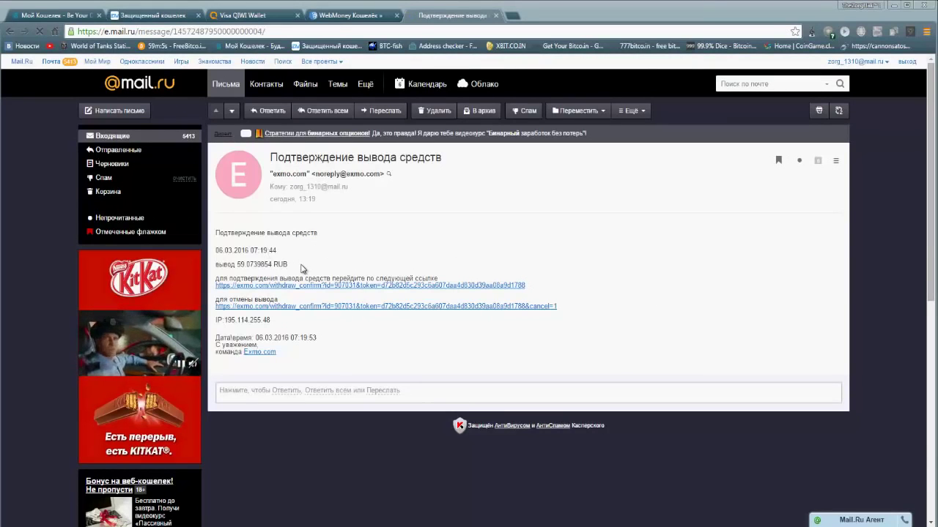
drag(215, 279, 396, 279)
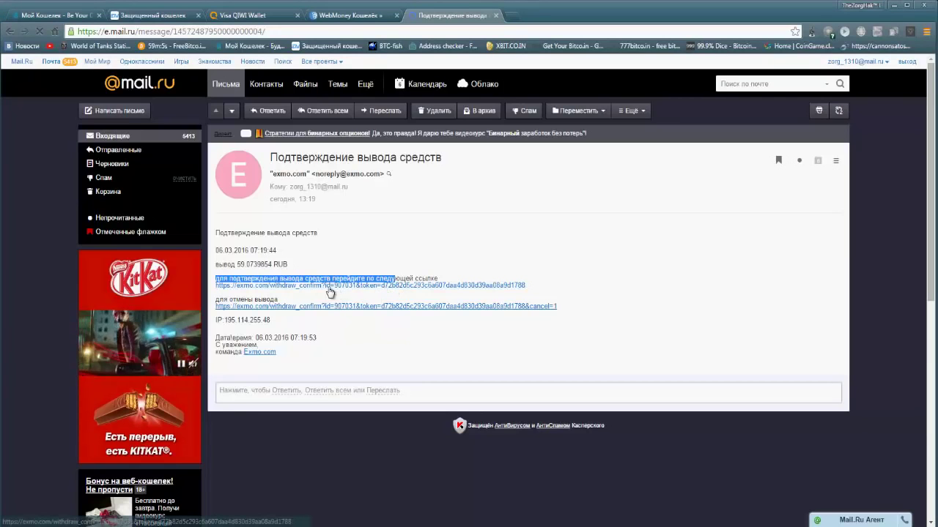
click(404, 285)
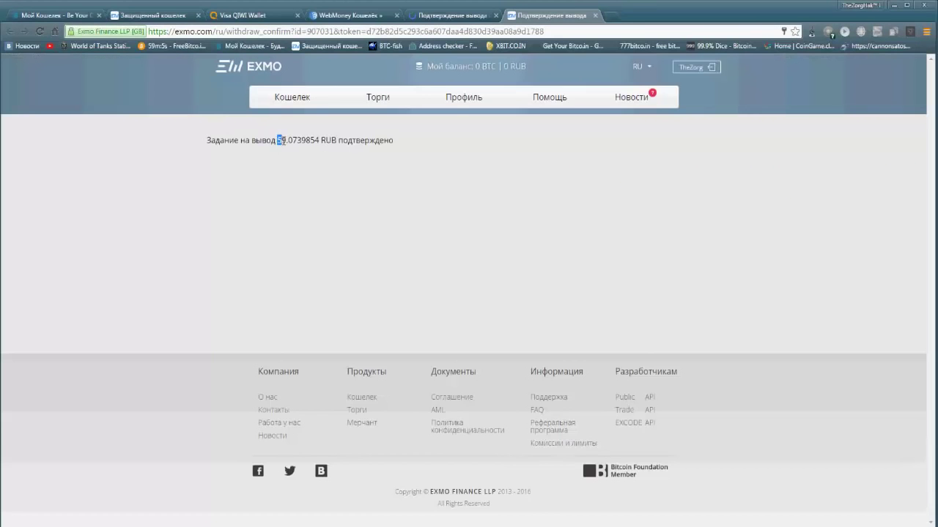
drag(339, 145, 477, 161)
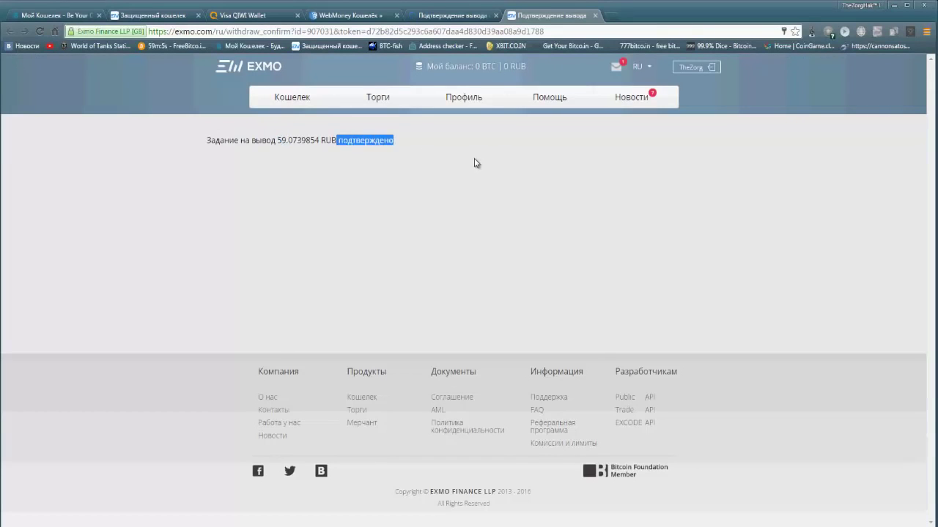
click(497, 151)
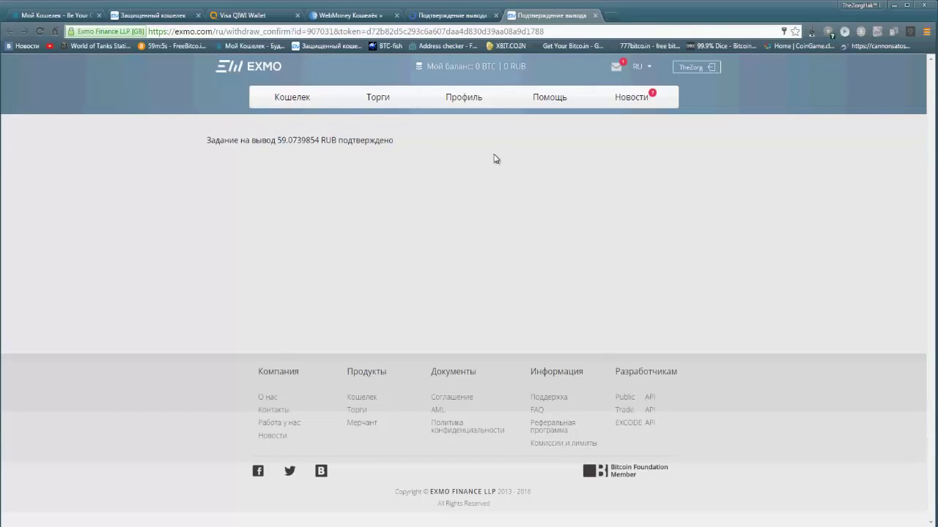
Switch to Visa QIWI Wallet, reload the page, and check the Qiwi account's RUB balance for the incoming funds
click(256, 15)
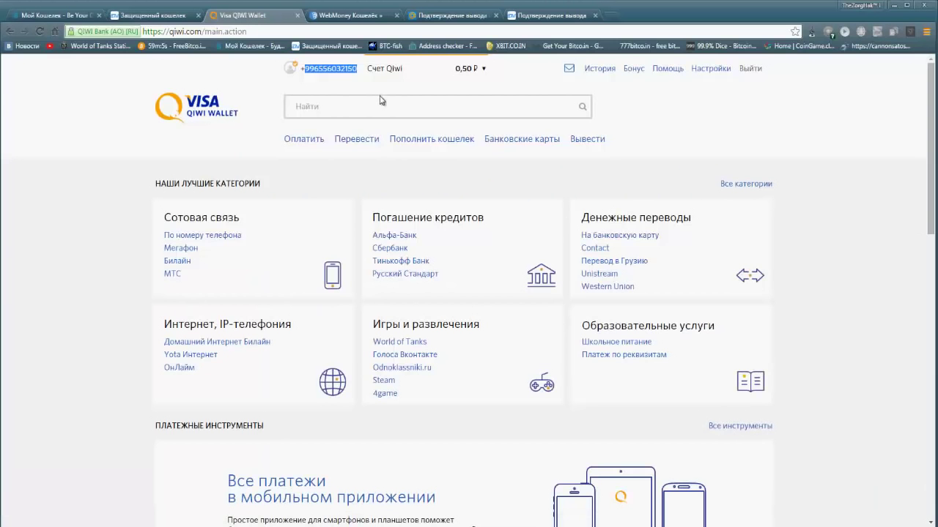
click(40, 31)
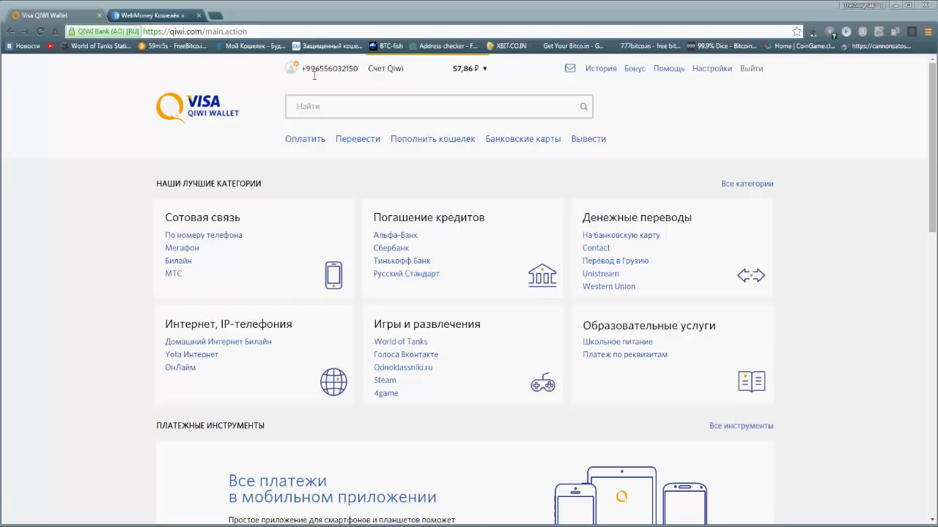
click(487, 74)
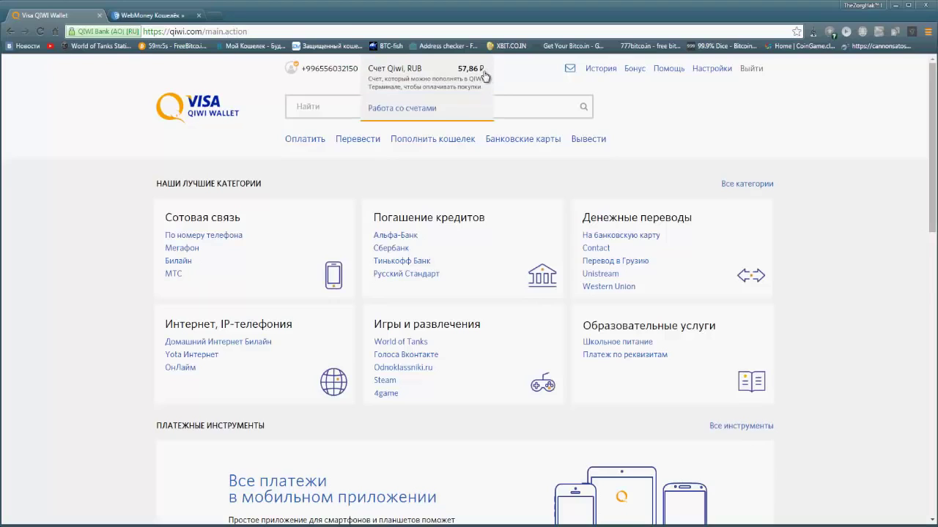